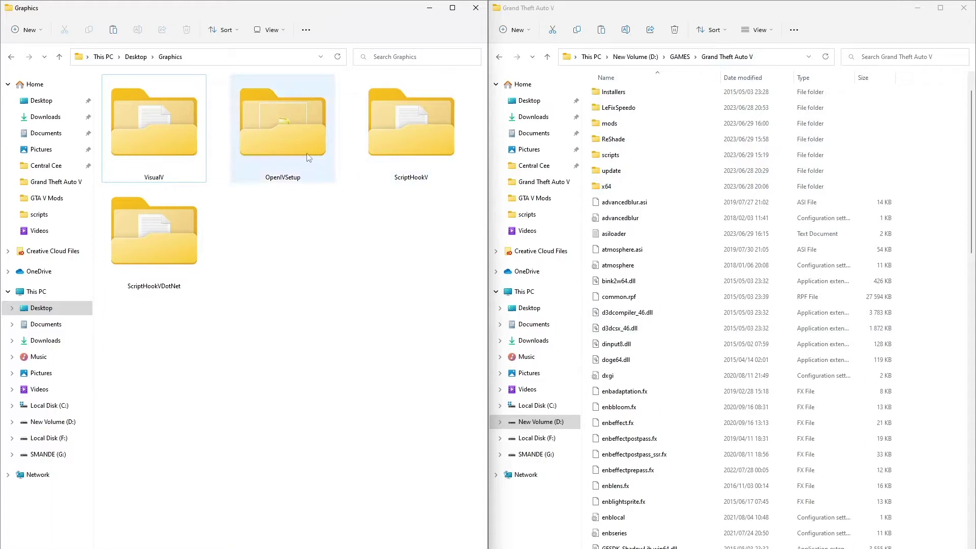
Step: Launch OpenIVSetup and continue past the English language and license pages
{"action": "double_click", "coordinate": [303, 169]}
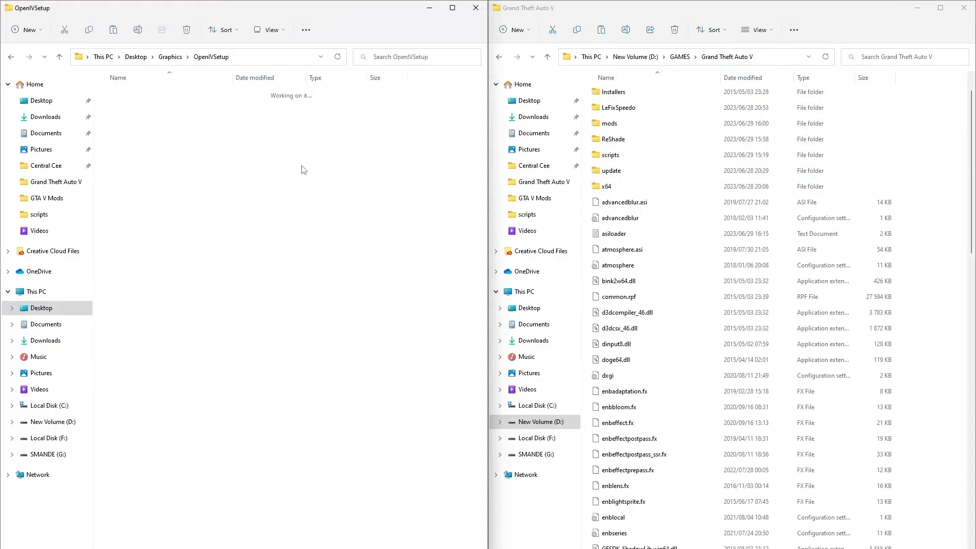
{"action": "double_click", "coordinate": [205, 94]}
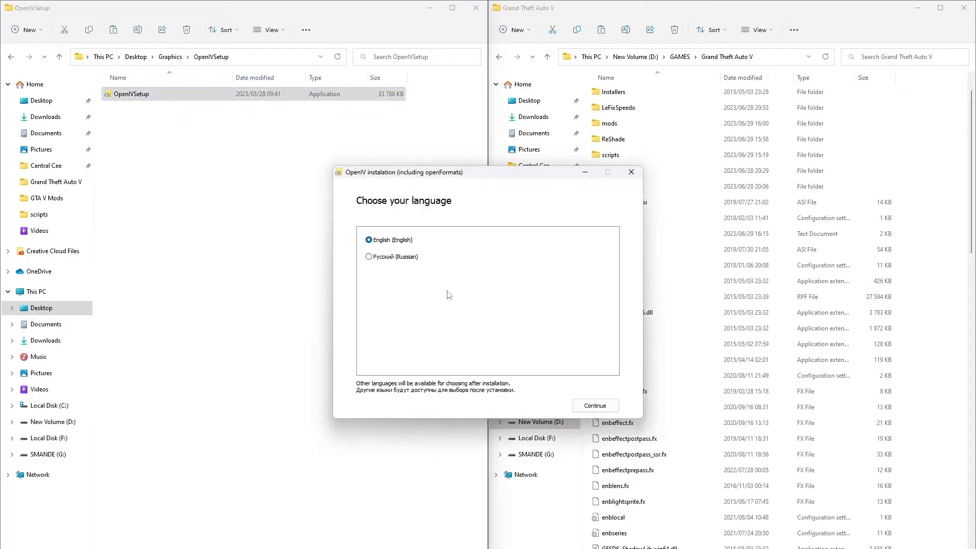
{"action": "left_click", "coordinate": [590, 409]}
{"action": "left_click", "coordinate": [360, 397]}
{"action": "left_click", "coordinate": [595, 405]}
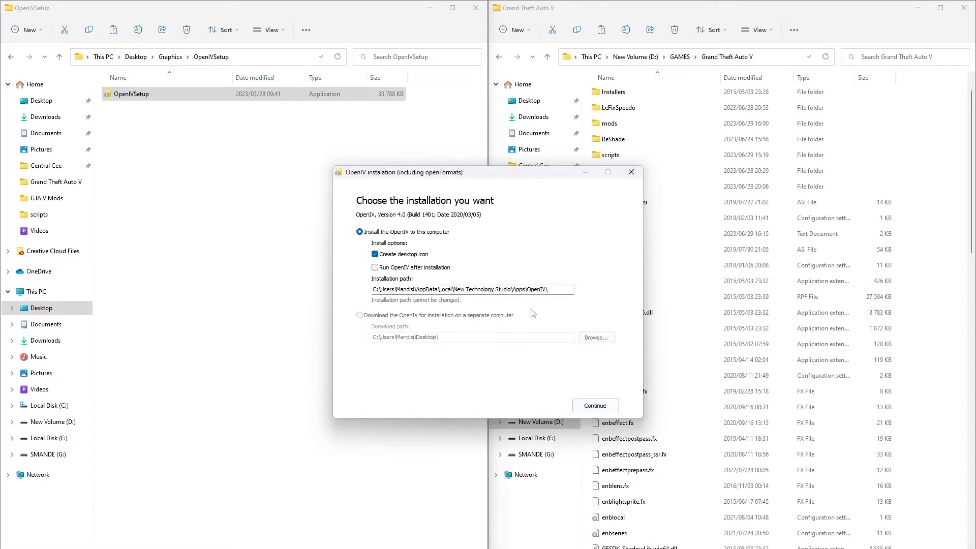
Step: Cancel the OpenIV installation and return to the Graphics folder
{"action": "left_click", "coordinate": [631, 174]}
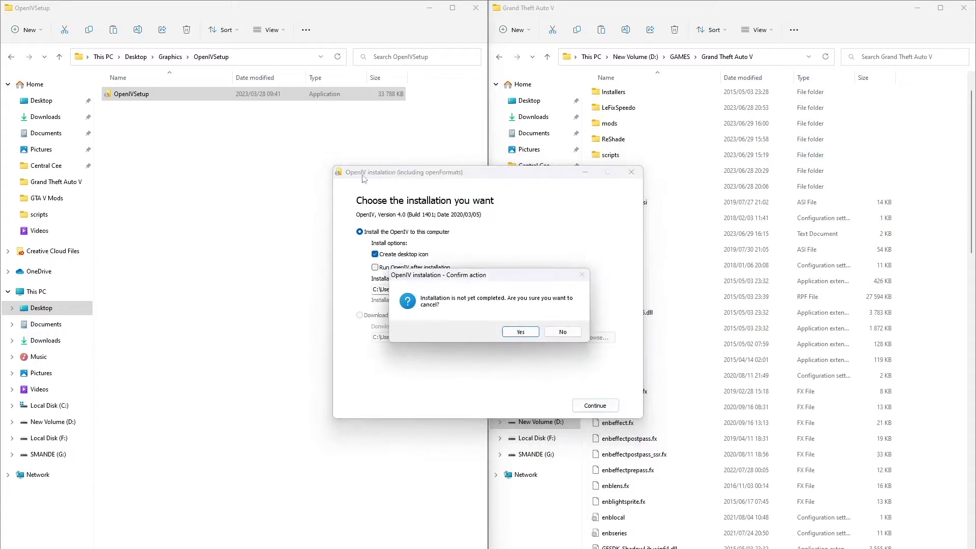
{"action": "left_click", "coordinate": [519, 331]}
{"action": "left_click", "coordinate": [10, 57]}
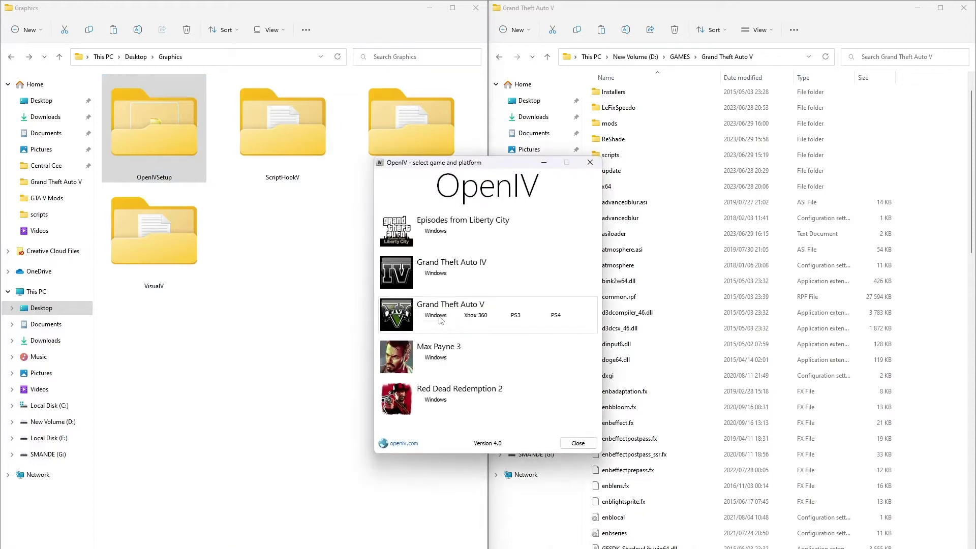
Step: Choose Windows under Grand Theft Auto V in OpenIV's game selection window
{"action": "left_click", "coordinate": [435, 316]}
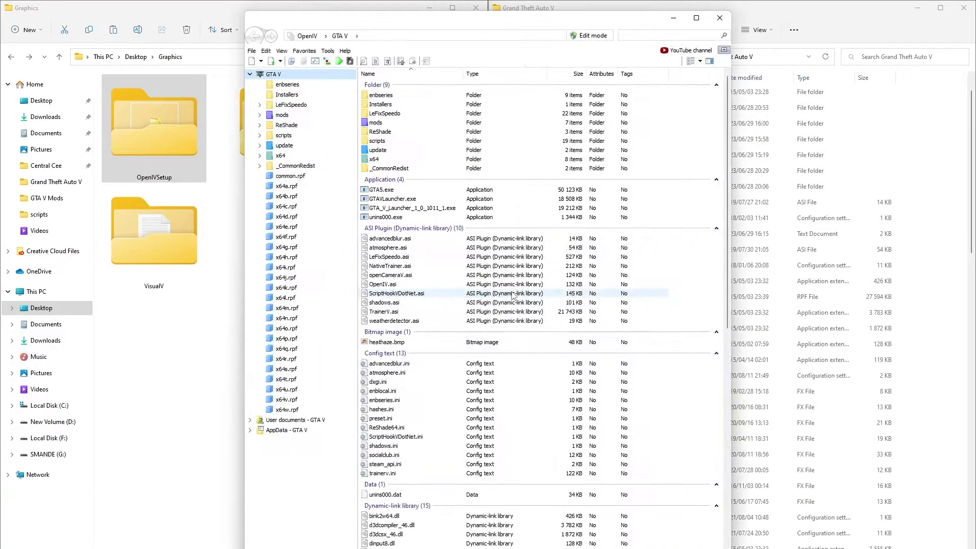
Step: Create a new folder named mods in the game folder, merging it with the existing one
{"action": "left_click", "coordinate": [673, 19]}
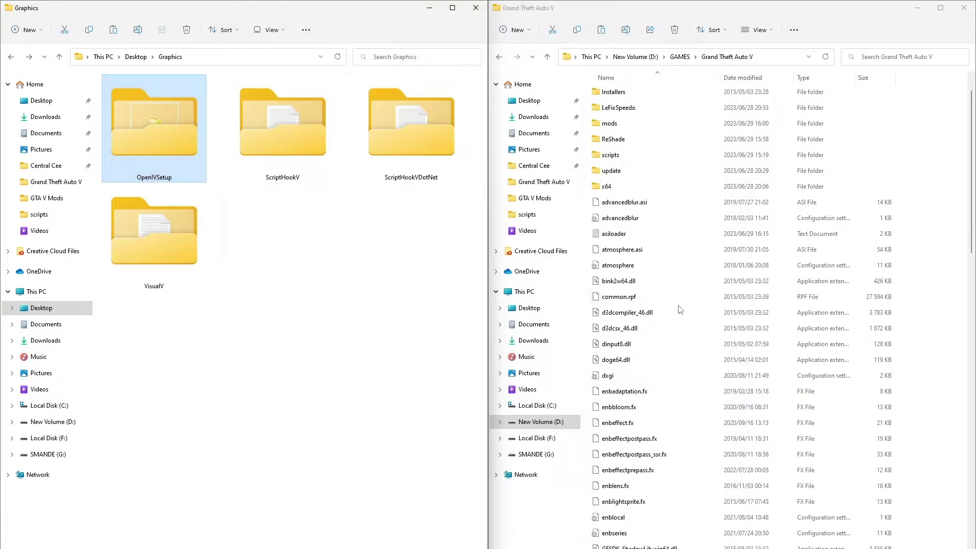
{"action": "right_click", "coordinate": [952, 180]}
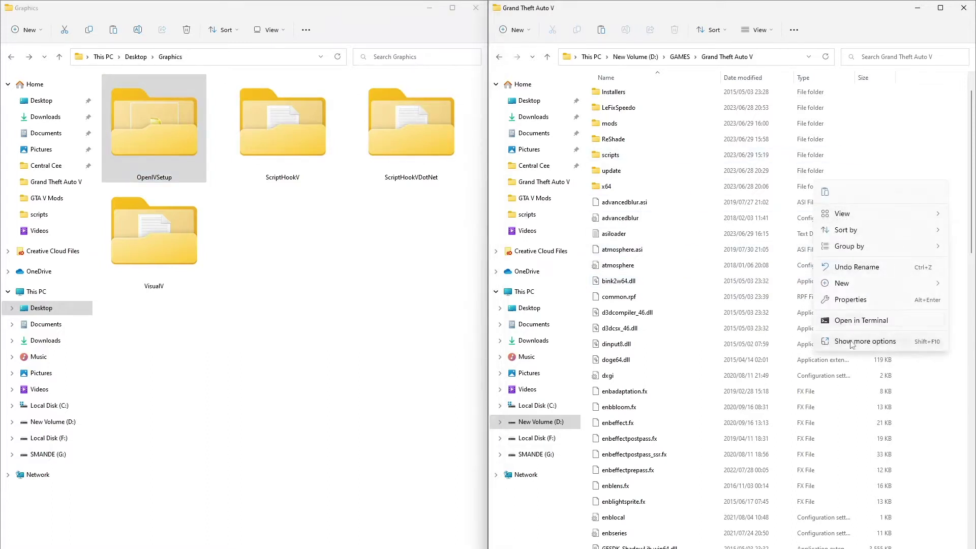
{"action": "mouse_move", "coordinate": [857, 292]}
{"action": "left_click", "coordinate": [788, 290]}
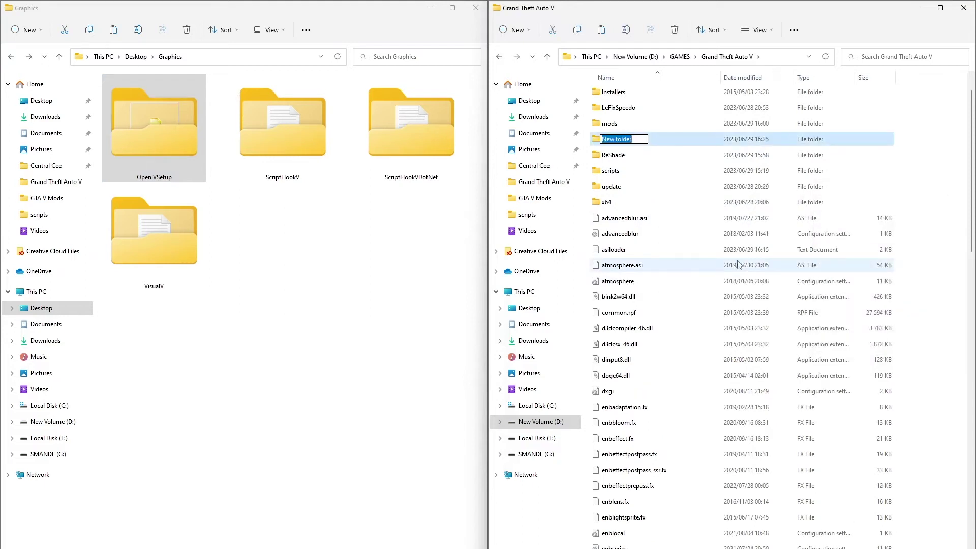
{"action": "type", "text": "M"}
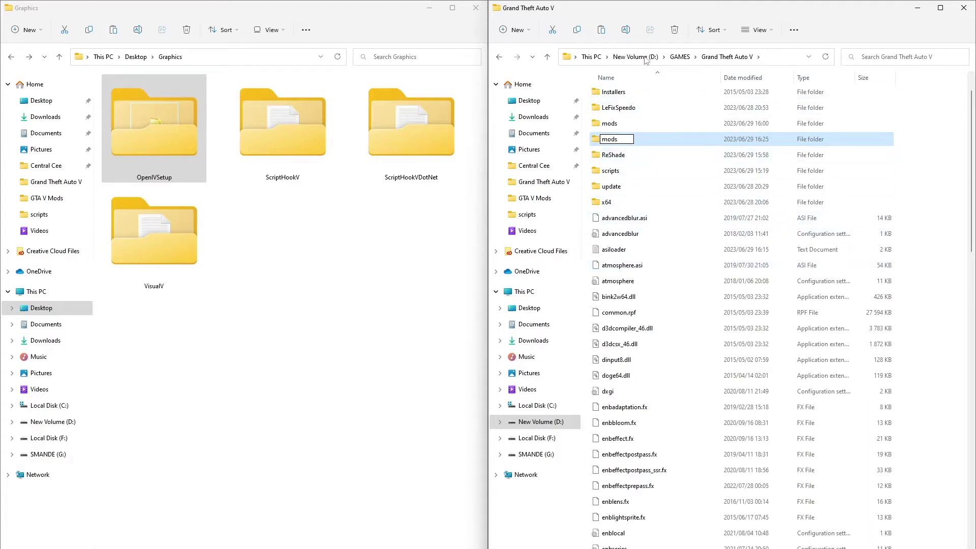
{"action": "key", "text": "Return"}
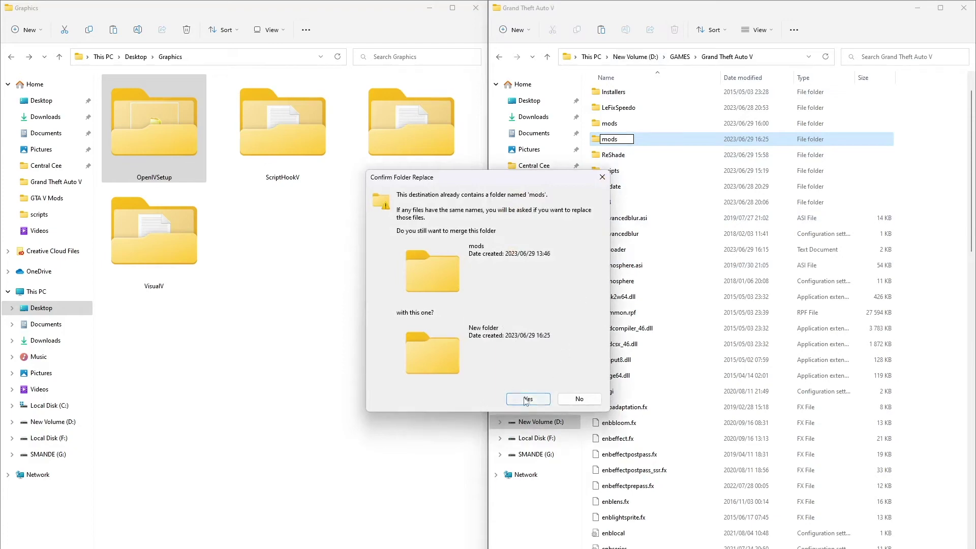
{"action": "left_click", "coordinate": [526, 401]}
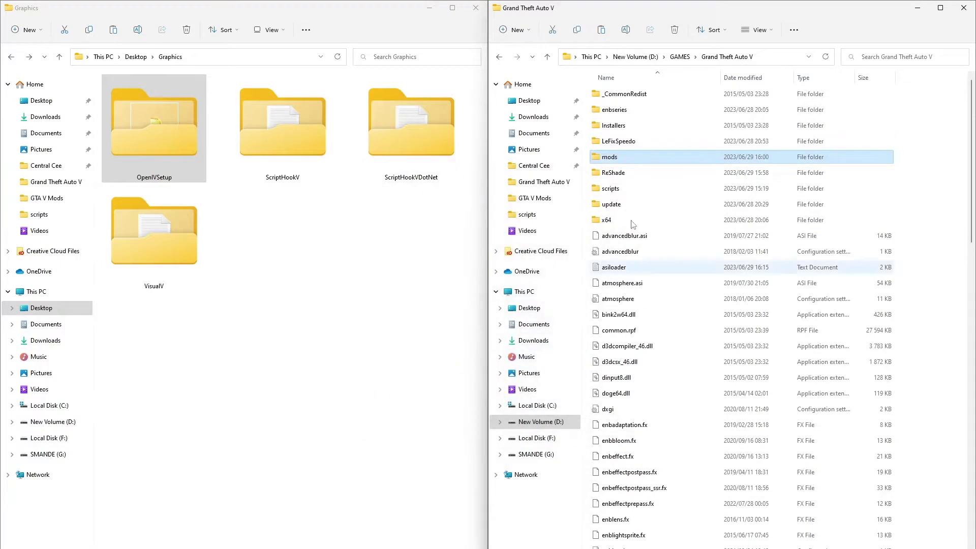
Step: Select the x64 and update folders, then clear the selection
{"action": "left_click", "coordinate": [606, 224]}
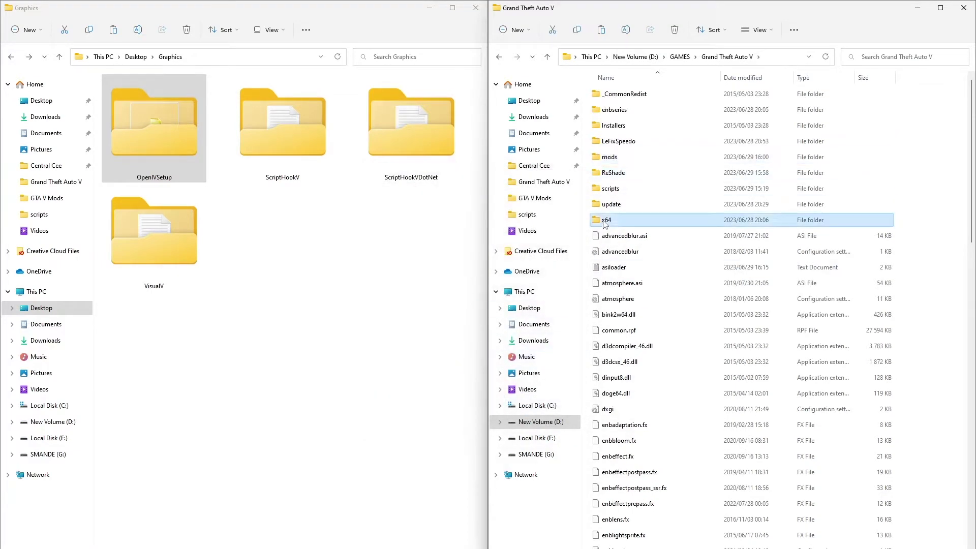
{"action": "left_click", "coordinate": [617, 206], "text": "ctrl"}
{"action": "mouse_move", "coordinate": [614, 228]}
{"action": "left_mouse_down"}
{"action": "mouse_move", "coordinate": [624, 189]}
{"action": "mouse_move", "coordinate": [642, 187]}
{"action": "mouse_move", "coordinate": [641, 166]}
{"action": "mouse_move", "coordinate": [657, 199]}
{"action": "mouse_move", "coordinate": [616, 218]}
{"action": "left_mouse_up"}
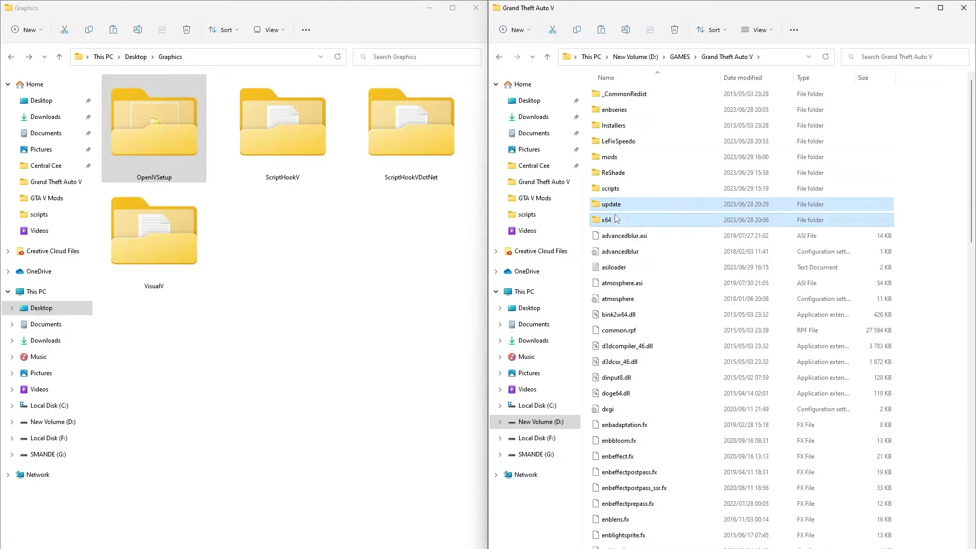
{"action": "left_click", "coordinate": [919, 231]}
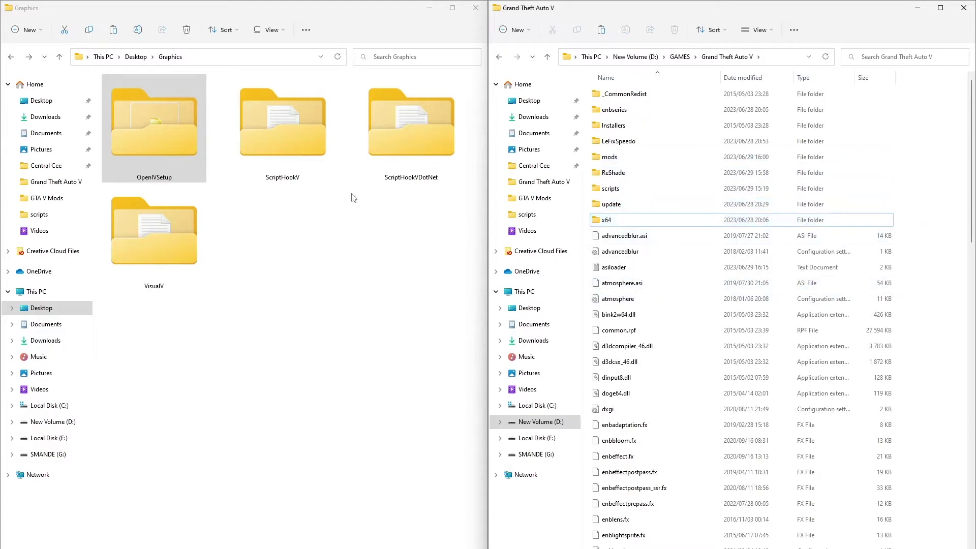
Step: Copy the three ScriptHookV bin files into the Grand Theft Auto V folder, replacing existing copies
{"action": "double_click", "coordinate": [270, 140]}
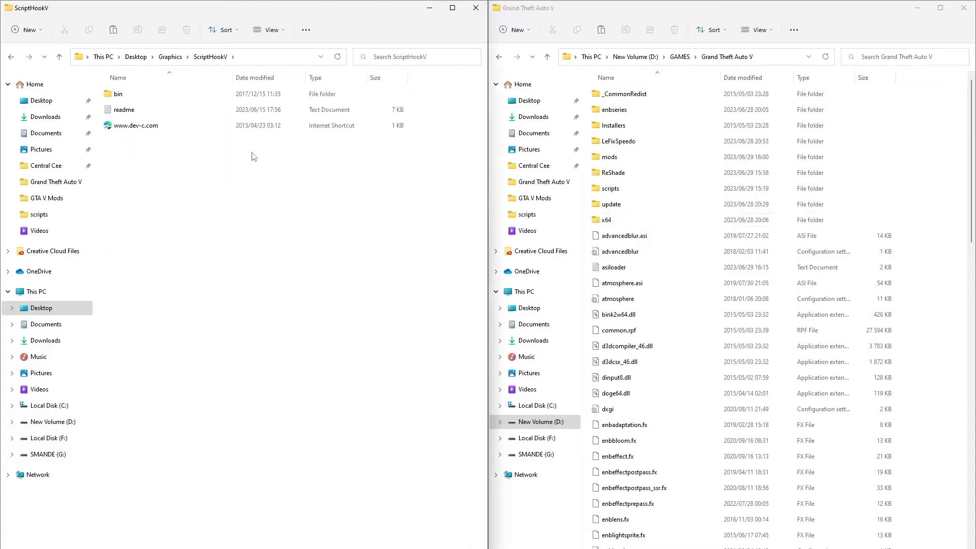
{"action": "double_click", "coordinate": [170, 96]}
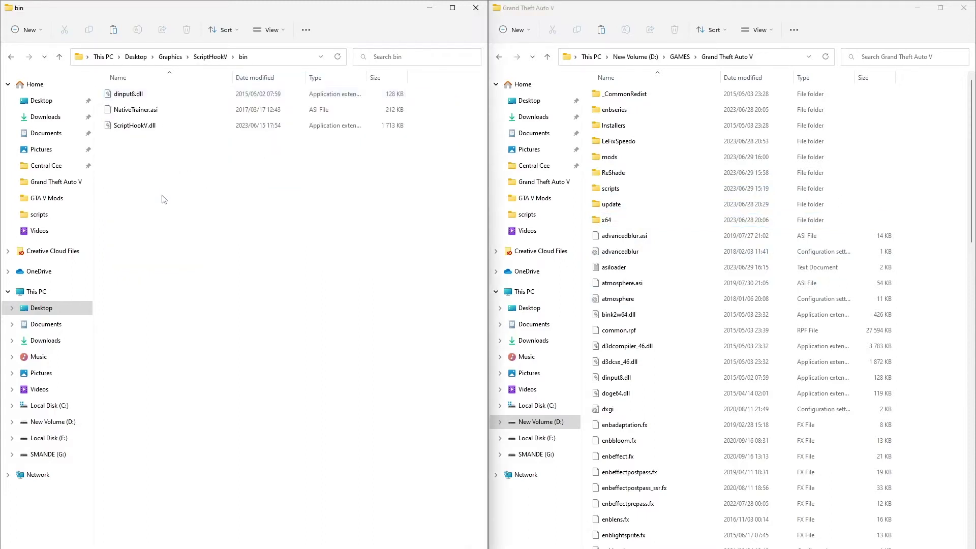
{"action": "left_click_drag", "start_coordinate": [163, 177], "coordinate": [921, 266]}
{"action": "left_click", "coordinate": [457, 215]}
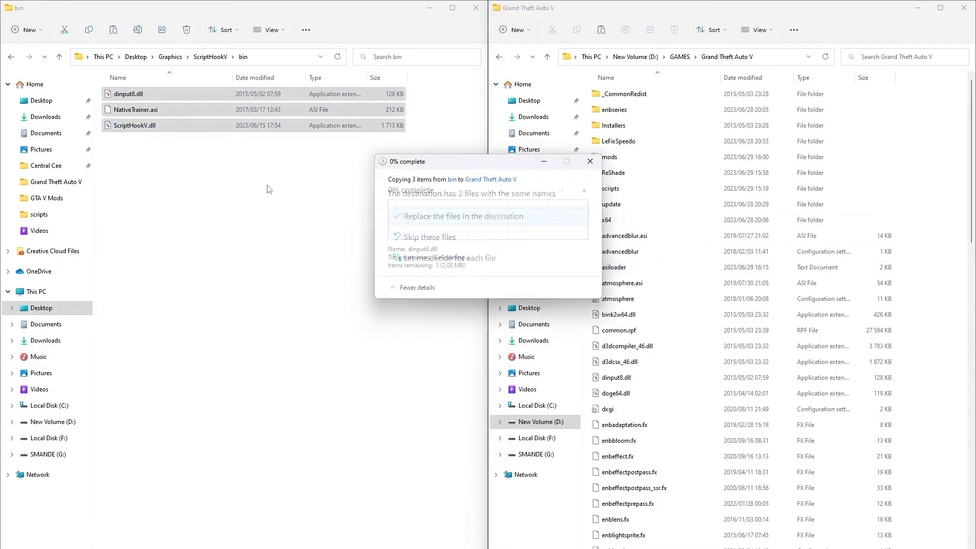
{"action": "left_click", "coordinate": [11, 56]}
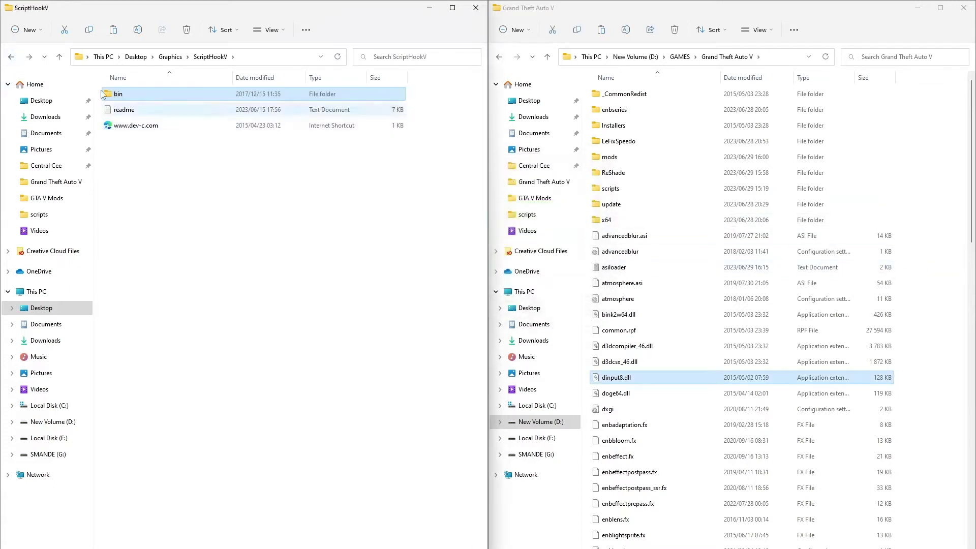
{"action": "left_click", "coordinate": [10, 57]}
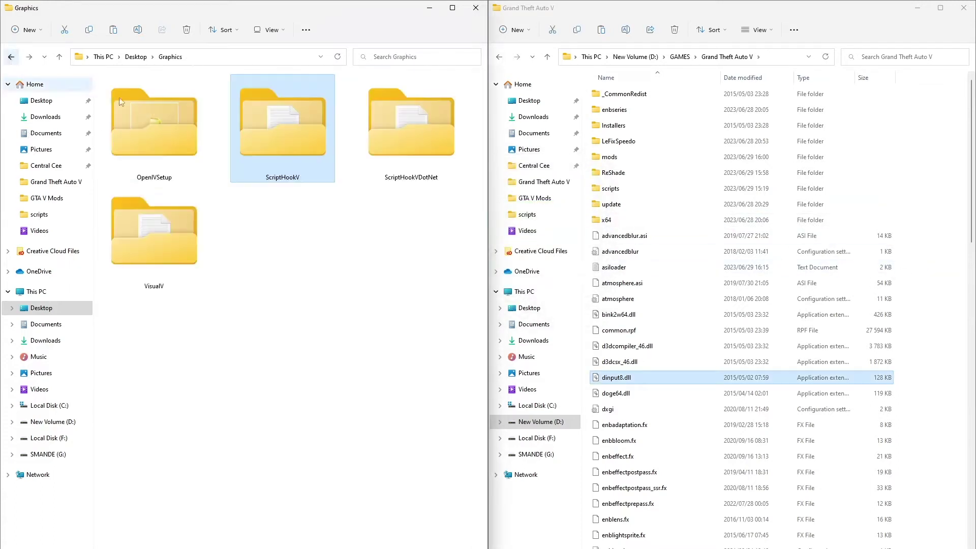
Step: Copy the four ScriptHookVDotNet files (.asi, settings, DotNet2.dll, DotNet3.dll) into the game folder, replacing duplicates
{"action": "double_click", "coordinate": [430, 170]}
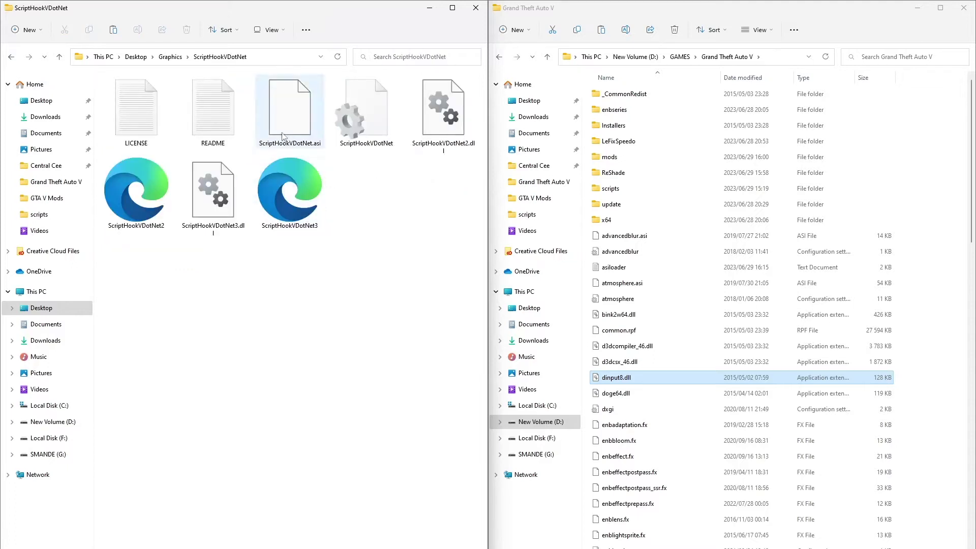
{"action": "left_click", "coordinate": [291, 114]}
{"action": "left_click", "coordinate": [362, 129], "text": "ctrl"}
{"action": "left_click", "coordinate": [416, 133], "text": "ctrl"}
{"action": "left_click", "coordinate": [243, 206], "text": "ctrl"}
{"action": "left_click_drag", "start_coordinate": [226, 207], "coordinate": [806, 311]}
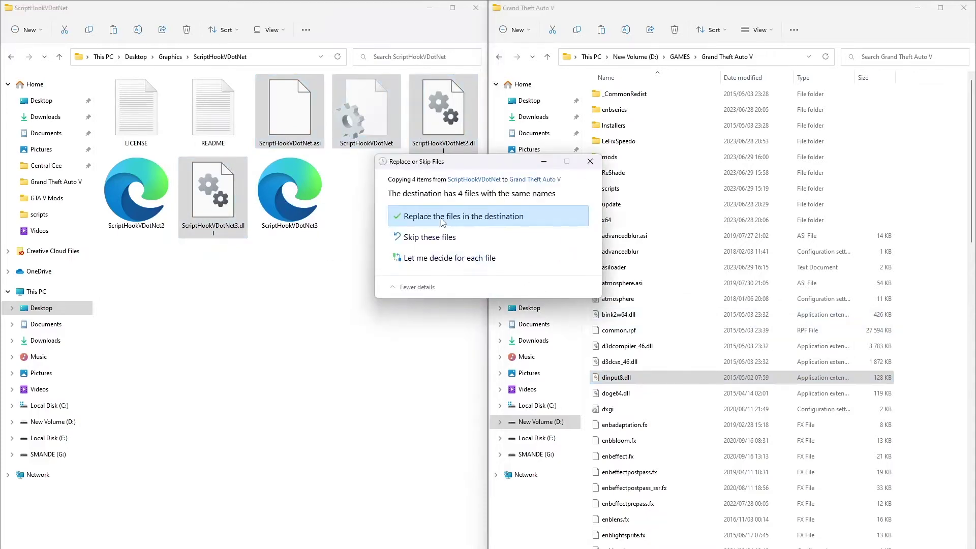
{"action": "left_click", "coordinate": [508, 246]}
{"action": "left_click", "coordinate": [11, 57]}
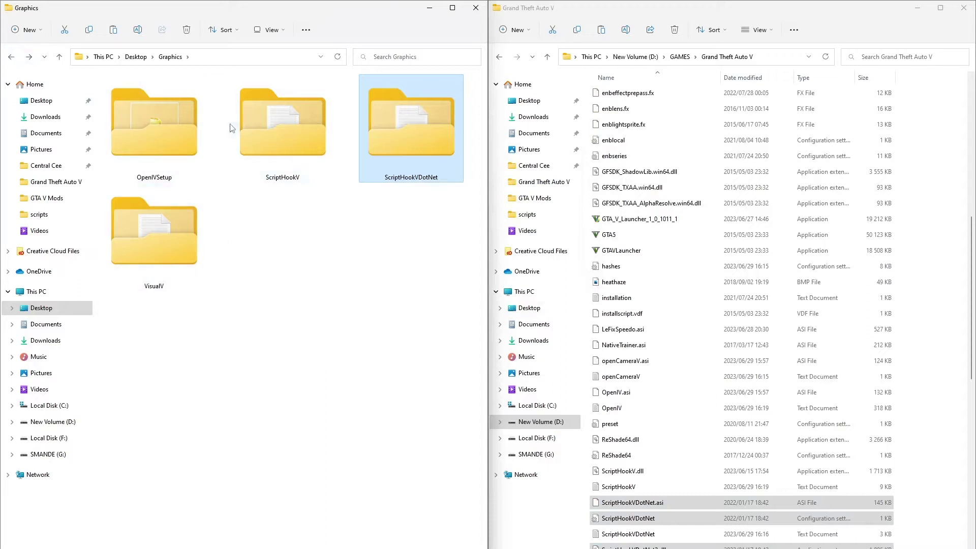
Step: Copy both VisualV Advanced motion blur files into the game folder, replacing existing ones
{"action": "double_click", "coordinate": [168, 279]}
{"action": "double_click", "coordinate": [281, 168]}
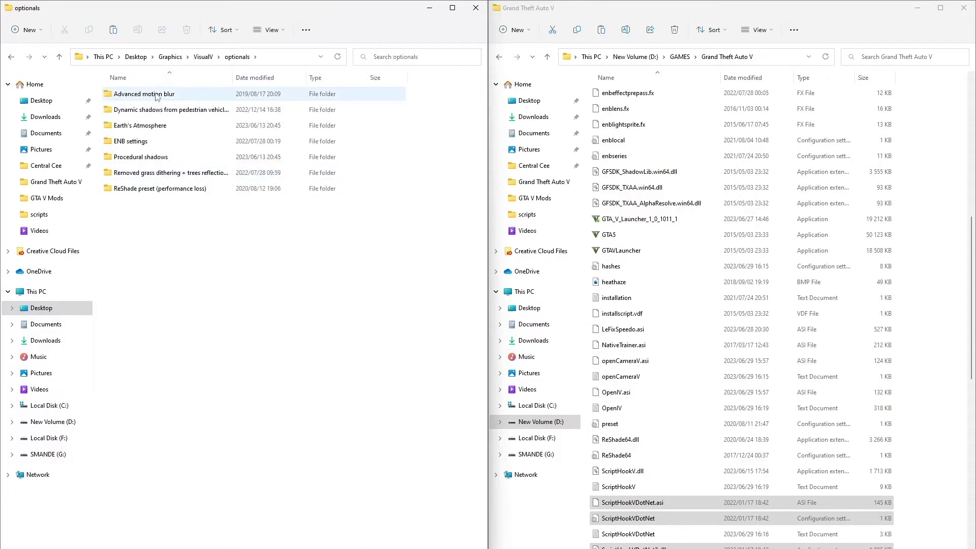
{"action": "double_click", "coordinate": [156, 95]}
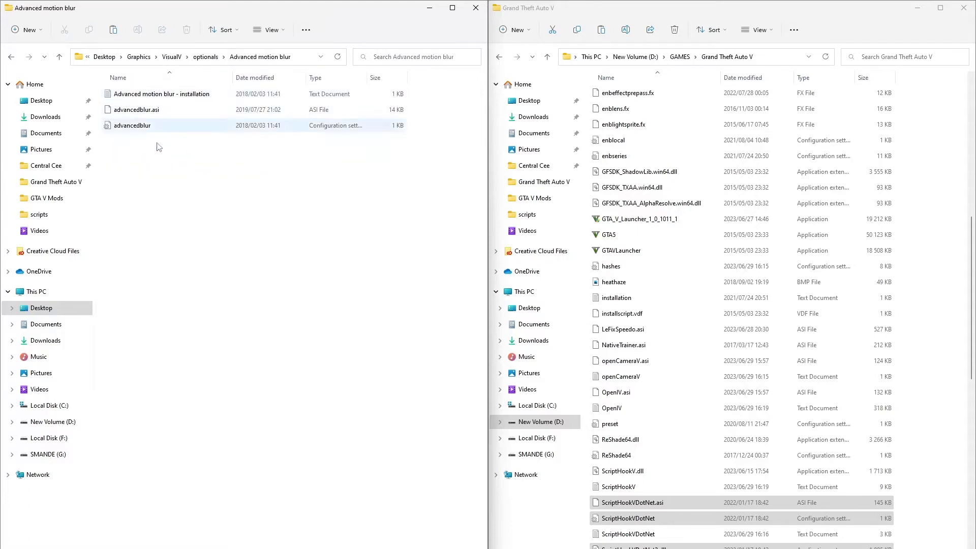
{"action": "left_click_drag", "start_coordinate": [156, 193], "coordinate": [895, 204]}
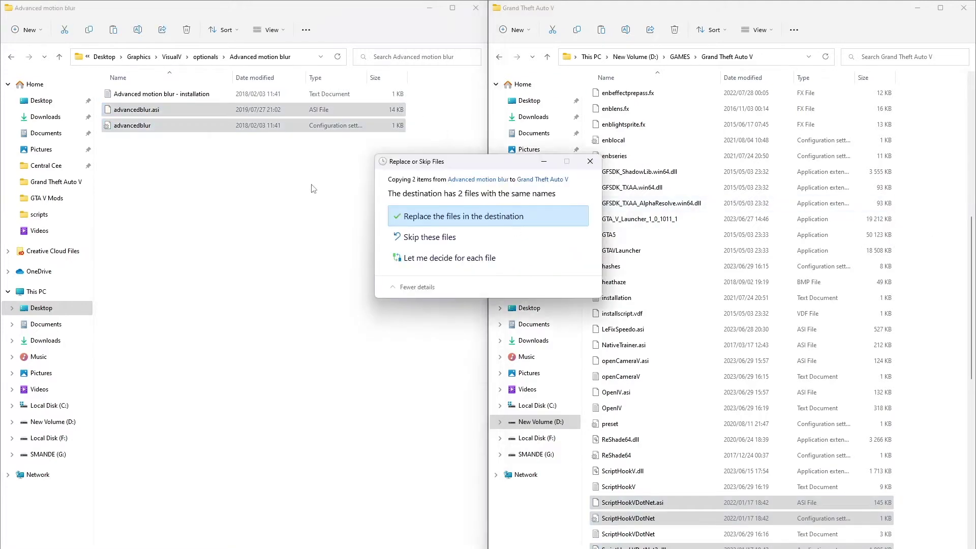
{"action": "left_click", "coordinate": [426, 217]}
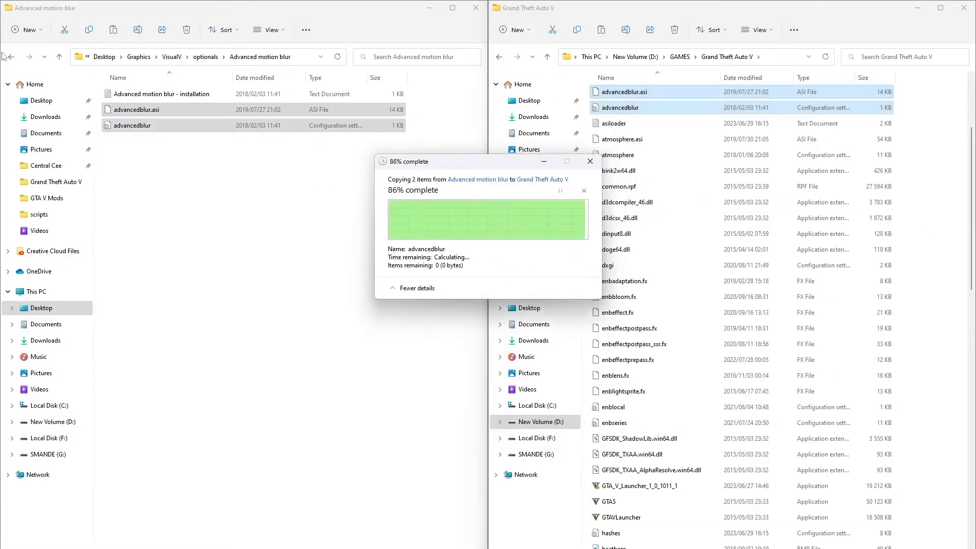
{"action": "left_click", "coordinate": [10, 57]}
Step: Copy shadows.asi and shadows from Dynamic shadows into the game folder, replacing existing copies
{"action": "double_click", "coordinate": [122, 109]}
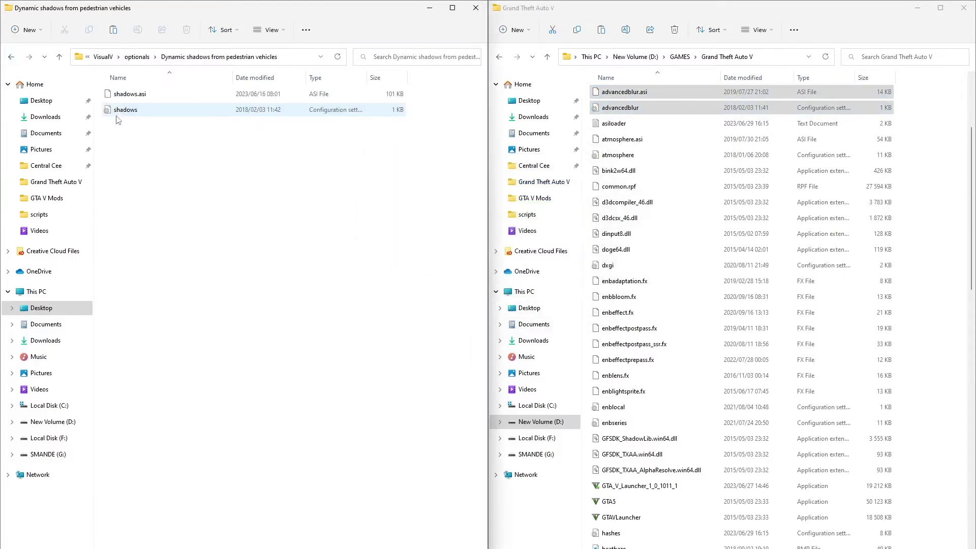
{"action": "left_click_drag", "start_coordinate": [131, 136], "coordinate": [878, 200]}
{"action": "left_click", "coordinate": [447, 217]}
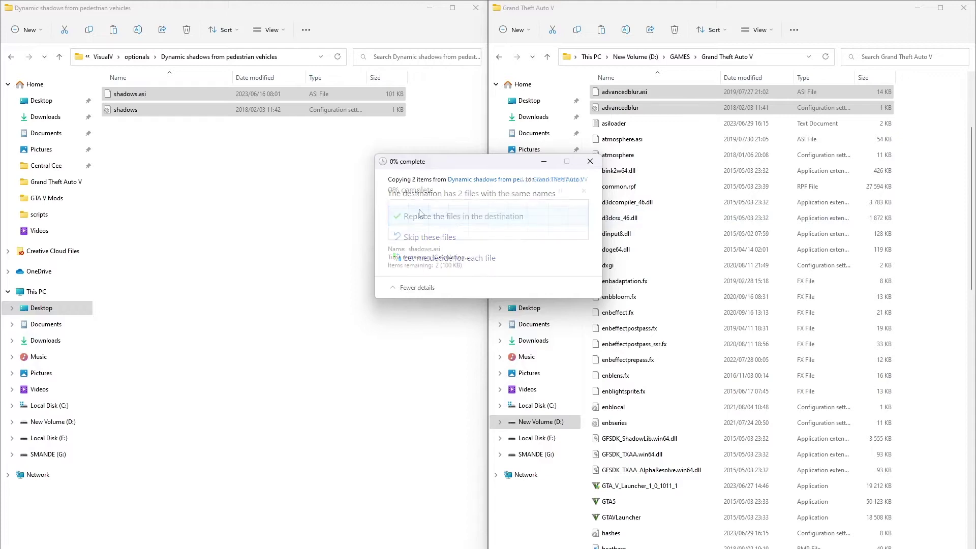
{"action": "left_click", "coordinate": [11, 57]}
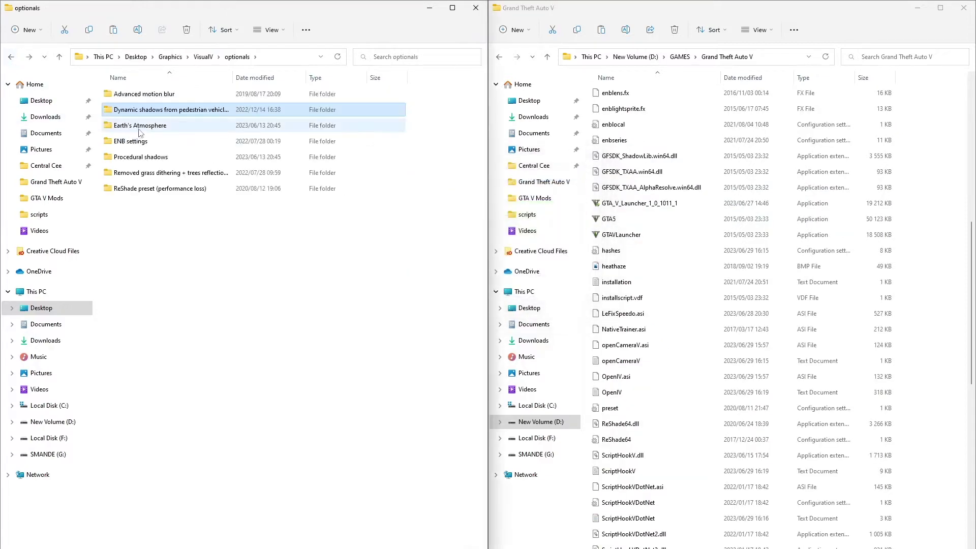
Step: Copy atmosphere.asi and its settings file into the game folder, then select earth_atmosphere.oiv
{"action": "left_click", "coordinate": [140, 129]}
{"action": "double_click", "coordinate": [140, 129]}
{"action": "left_click", "coordinate": [152, 132]}
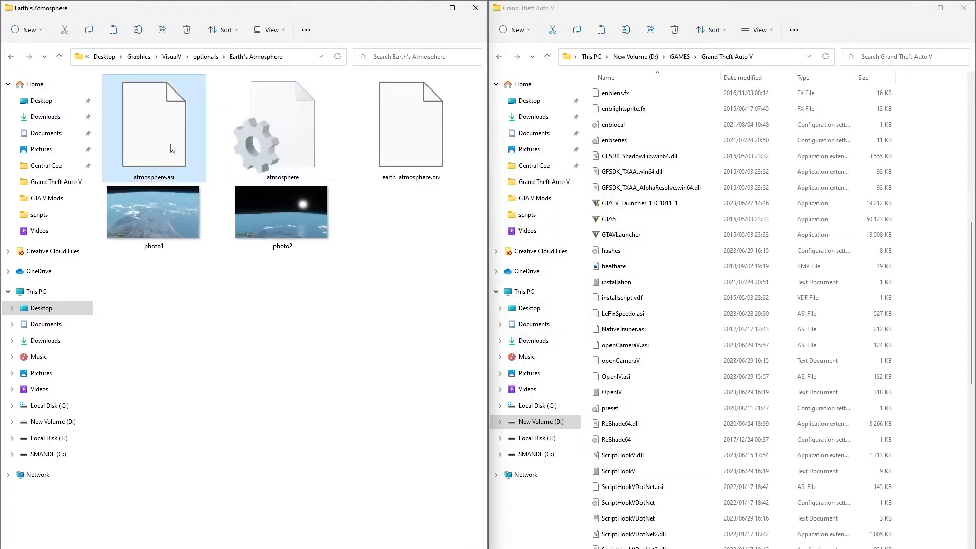
{"action": "left_click", "coordinate": [274, 148], "text": "ctrl"}
{"action": "left_click_drag", "start_coordinate": [274, 148], "coordinate": [896, 233]}
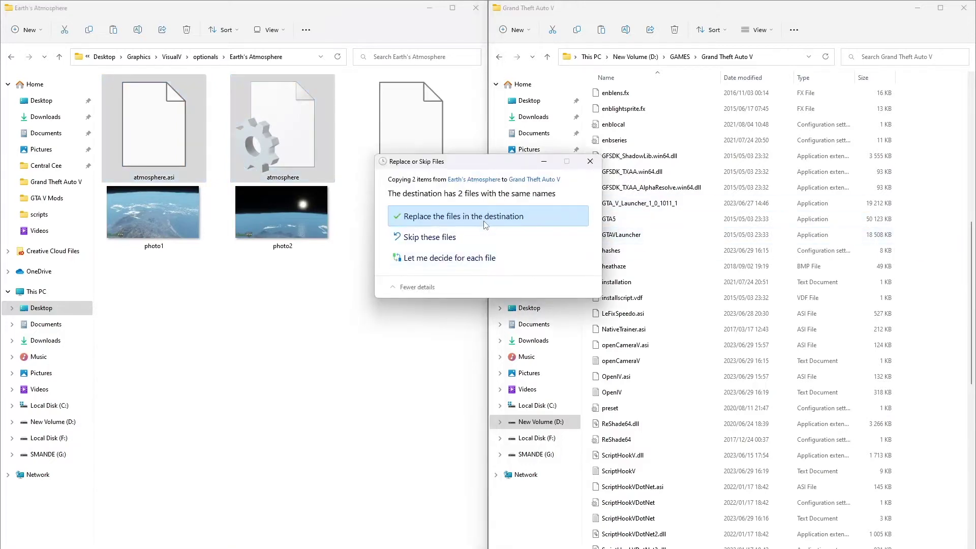
{"action": "left_click", "coordinate": [422, 214]}
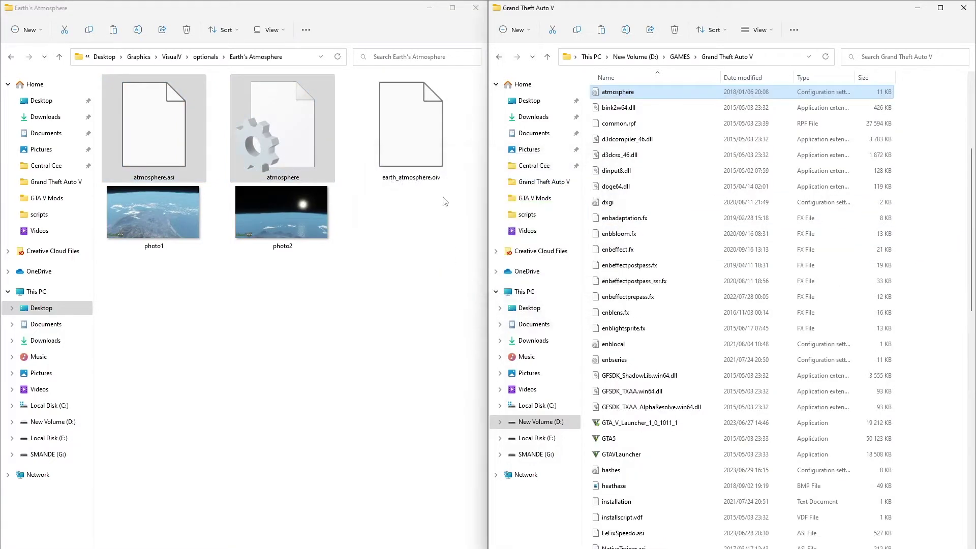
{"action": "left_click", "coordinate": [406, 152]}
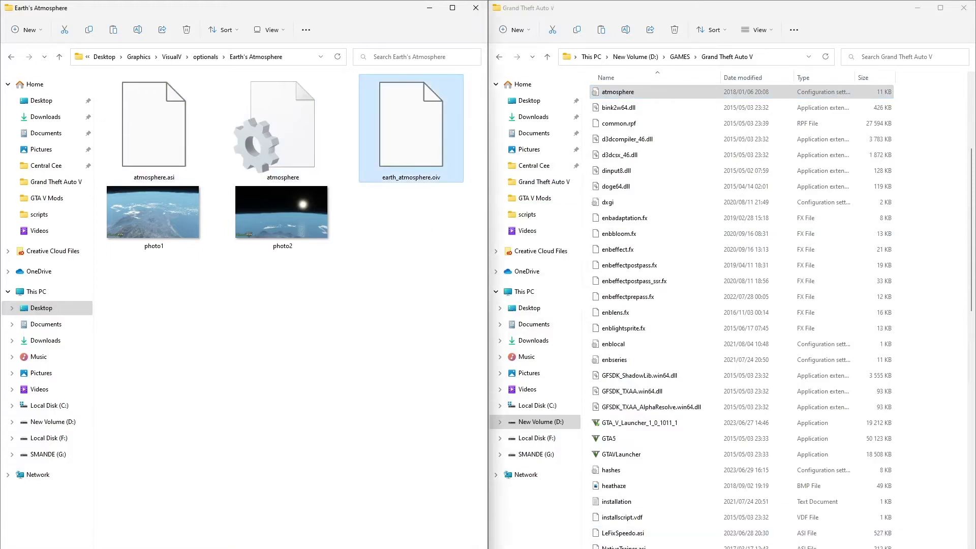
Step: Enable OpenIV edit mode and install earth_atmosphere.oiv into the mods folder
{"action": "left_click_drag", "start_coordinate": [516, 22], "coordinate": [683, 70]}
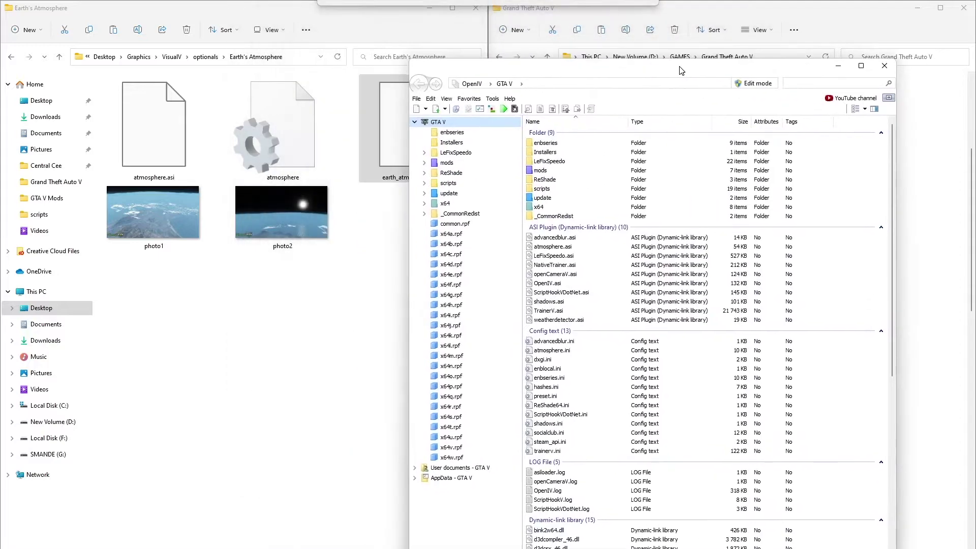
{"action": "left_click", "coordinate": [745, 87]}
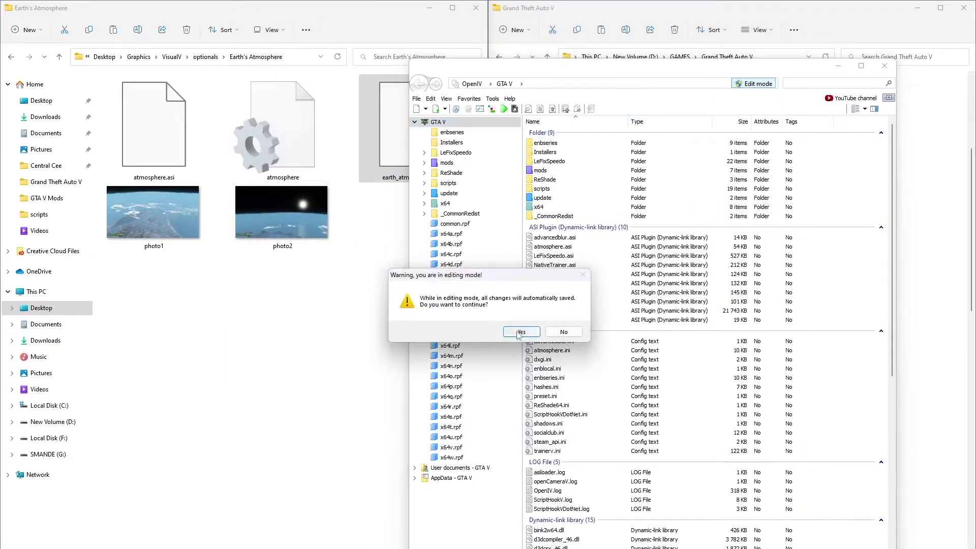
{"action": "left_click", "coordinate": [523, 336]}
{"action": "left_click_drag", "start_coordinate": [404, 179], "coordinate": [611, 181]}
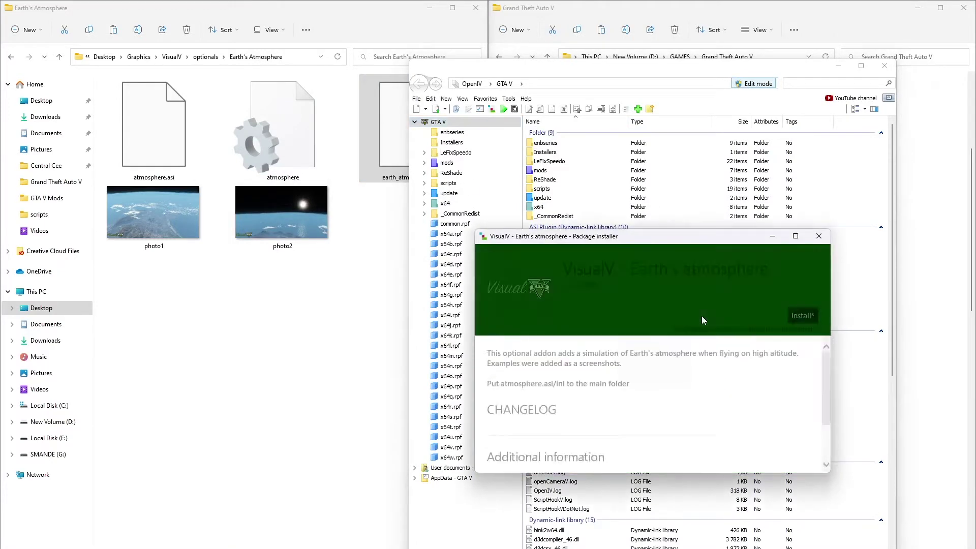
{"action": "left_click", "coordinate": [801, 313]}
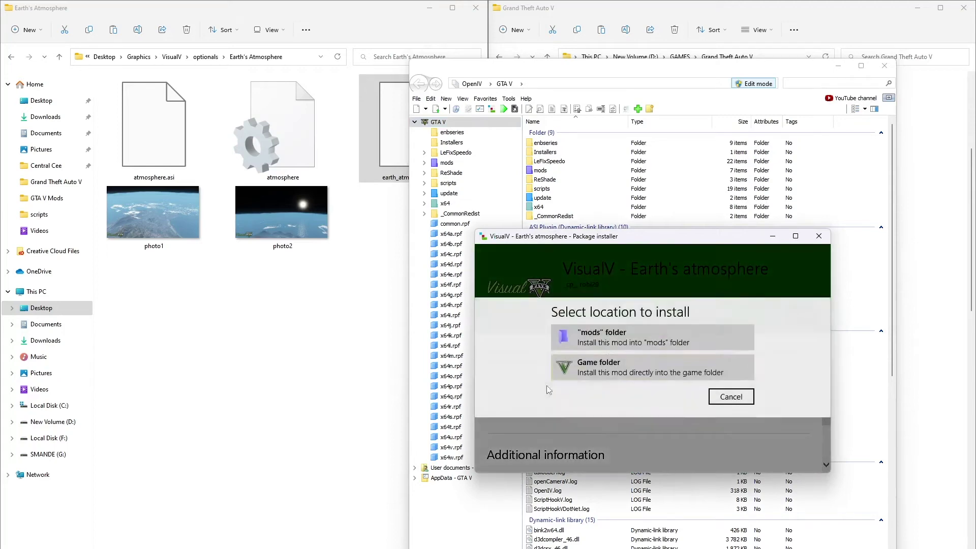
{"action": "left_click", "coordinate": [628, 341]}
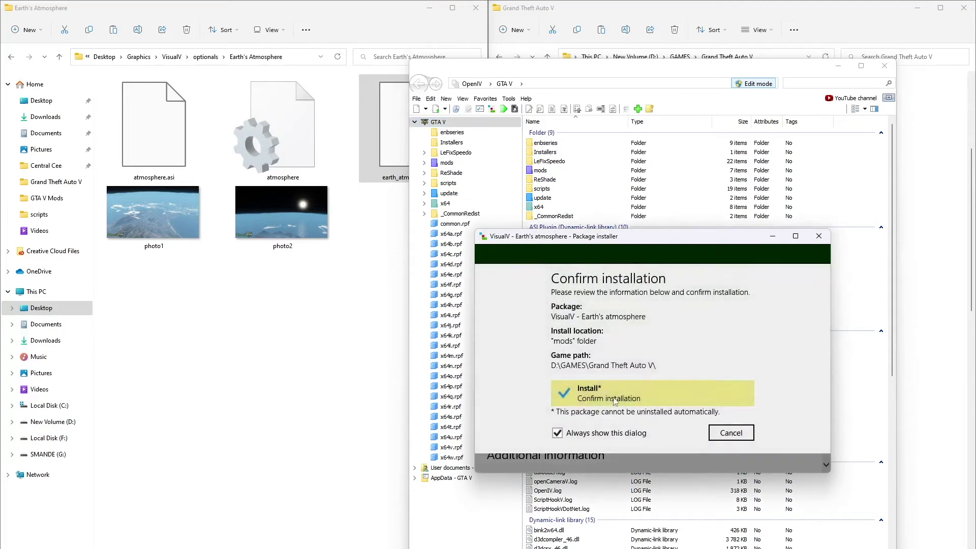
{"action": "left_click", "coordinate": [613, 397]}
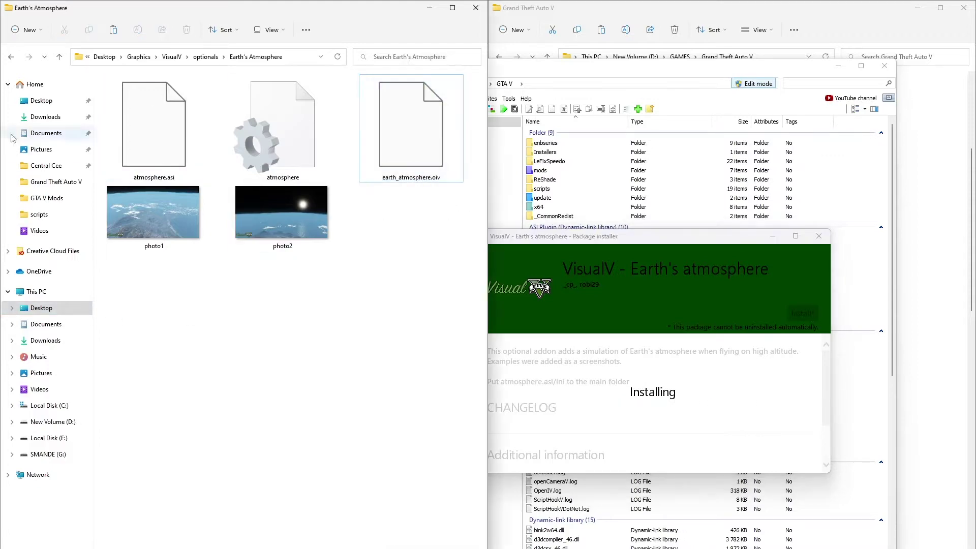
{"action": "left_click", "coordinate": [655, 15]}
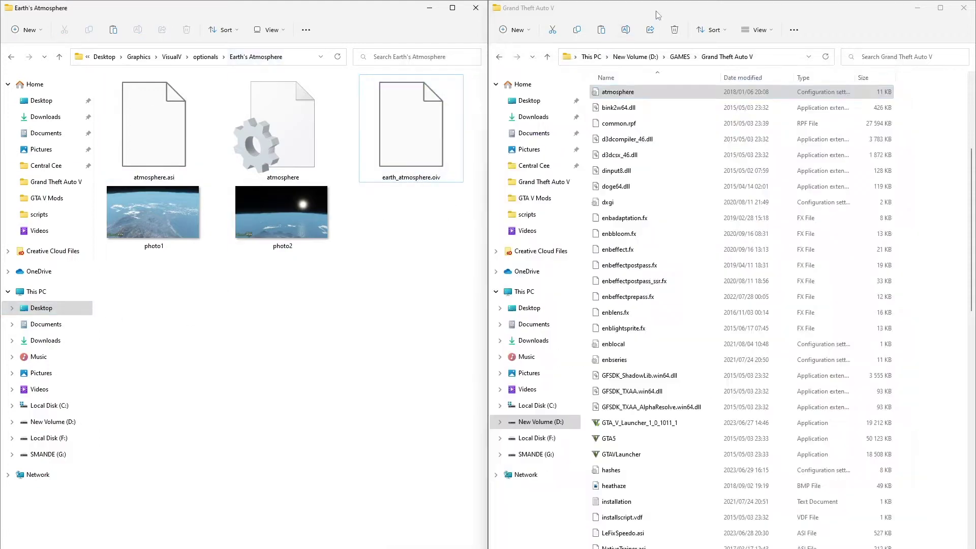
Step: Copy every ENB settings item except the installation text into the game folder, replacing duplicates
{"action": "left_click", "coordinate": [12, 56]}
{"action": "double_click", "coordinate": [125, 143]}
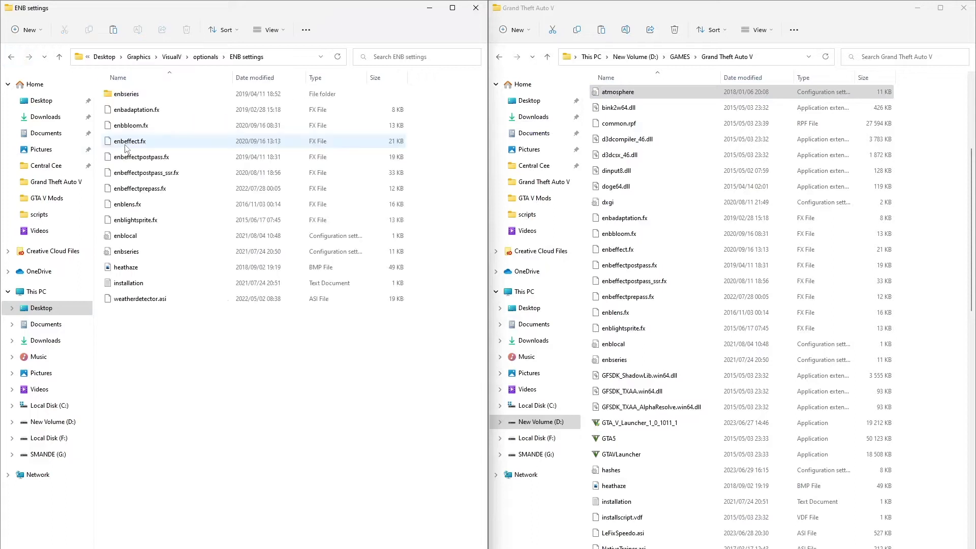
{"action": "left_click_drag", "start_coordinate": [187, 306], "coordinate": [223, 90]}
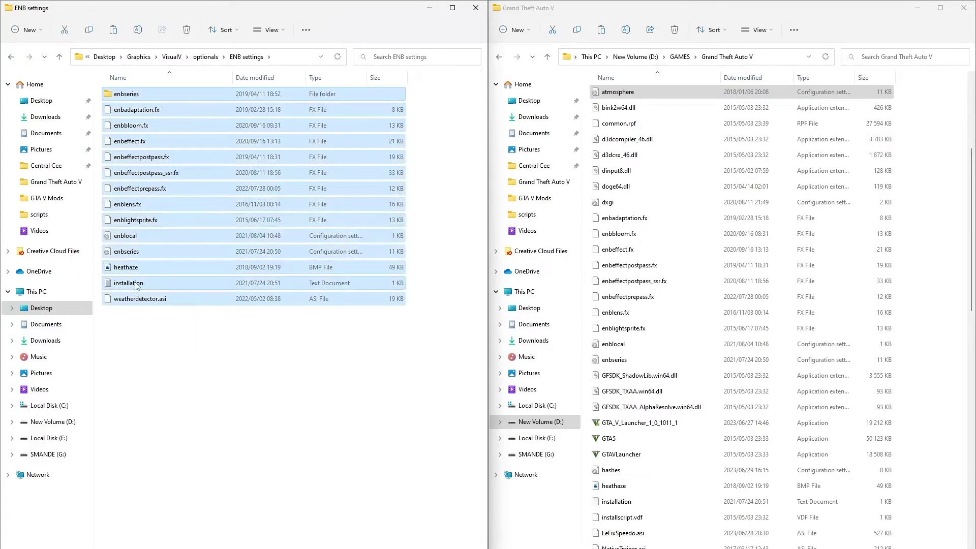
{"action": "left_click", "coordinate": [137, 284], "text": "ctrl"}
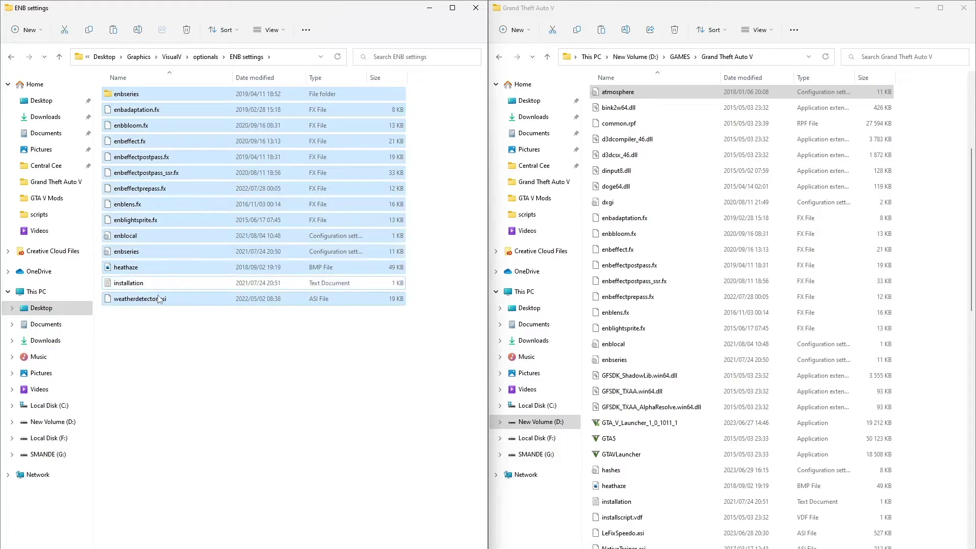
{"action": "left_click_drag", "start_coordinate": [159, 299], "coordinate": [874, 251]}
{"action": "left_click", "coordinate": [533, 215]}
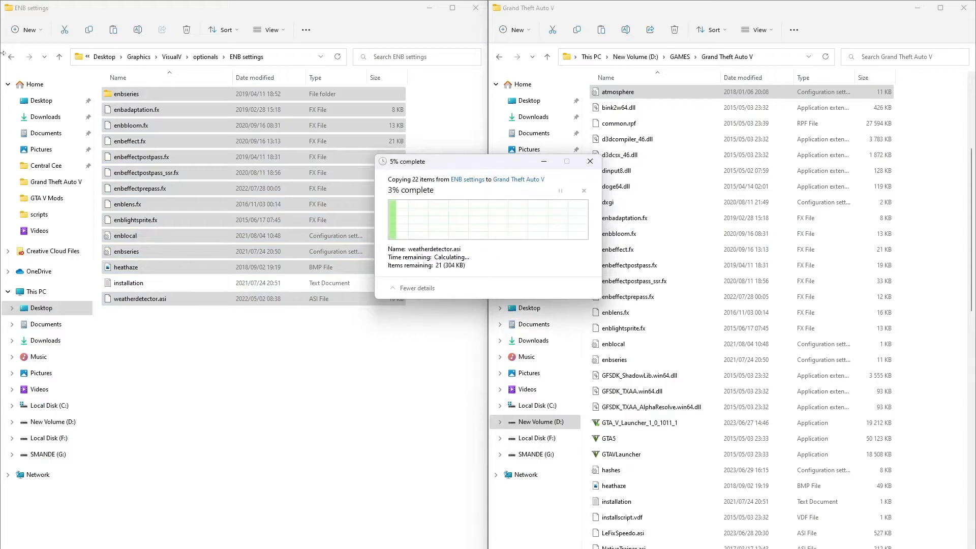
{"action": "left_click", "coordinate": [11, 57]}
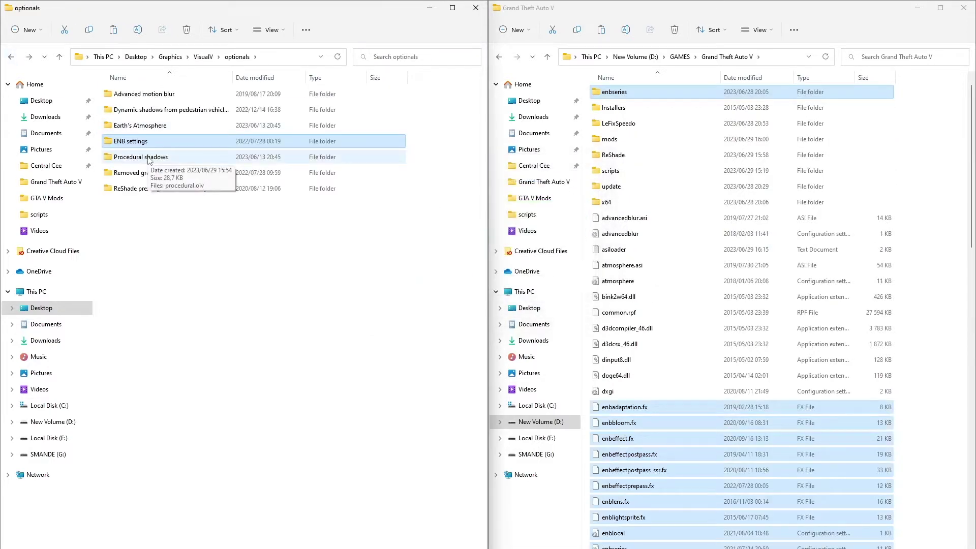
Step: Open the Procedural shadows folder and close OpenIV's installation-succeeded window
{"action": "double_click", "coordinate": [148, 159]}
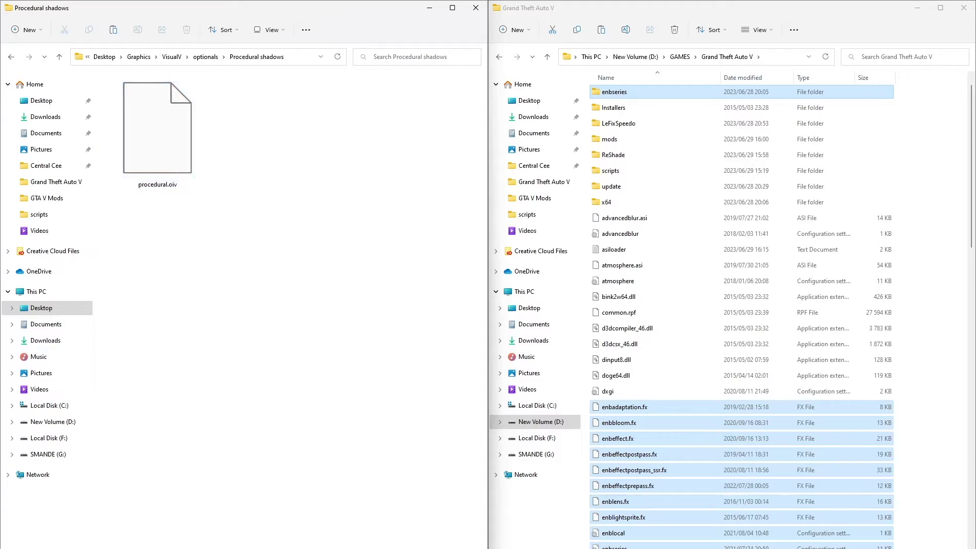
{"action": "mouse_move", "coordinate": [644, 548]}
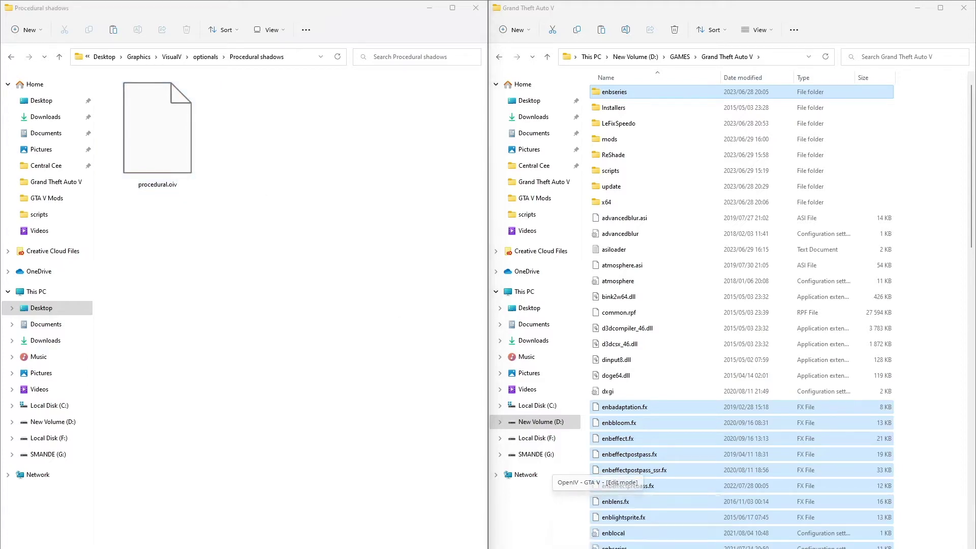
{"action": "left_click", "coordinate": [671, 526]}
{"action": "left_click", "coordinate": [778, 453]}
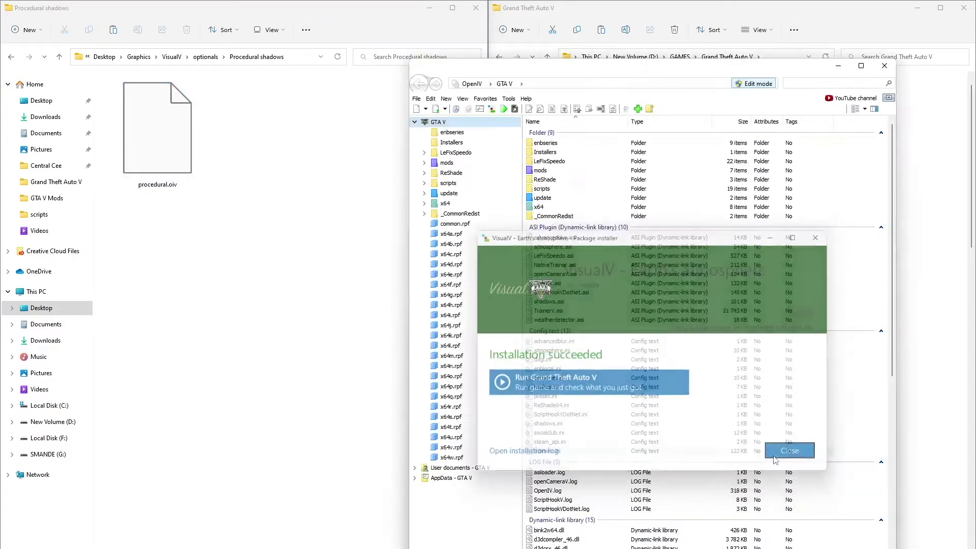
{"action": "left_click", "coordinate": [644, 547]}
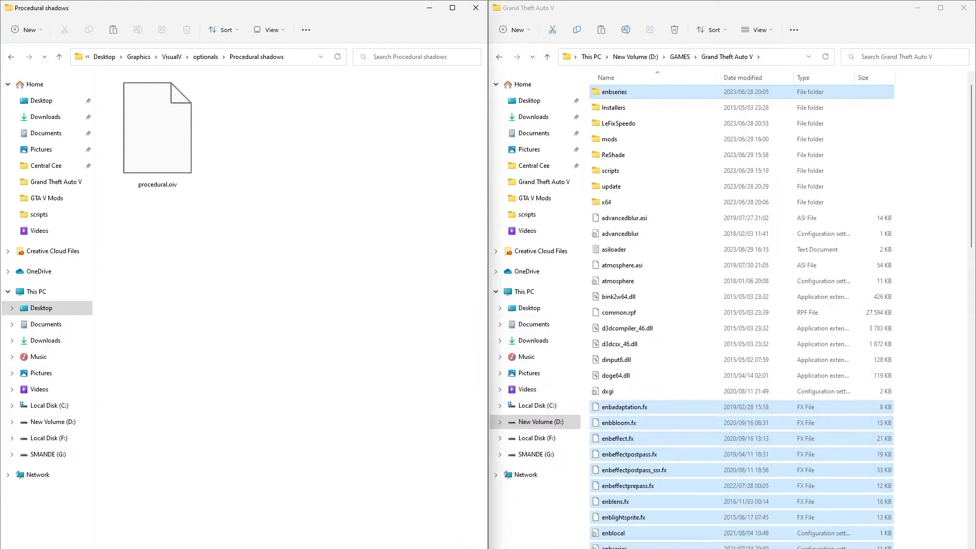
{"action": "left_click", "coordinate": [644, 547]}
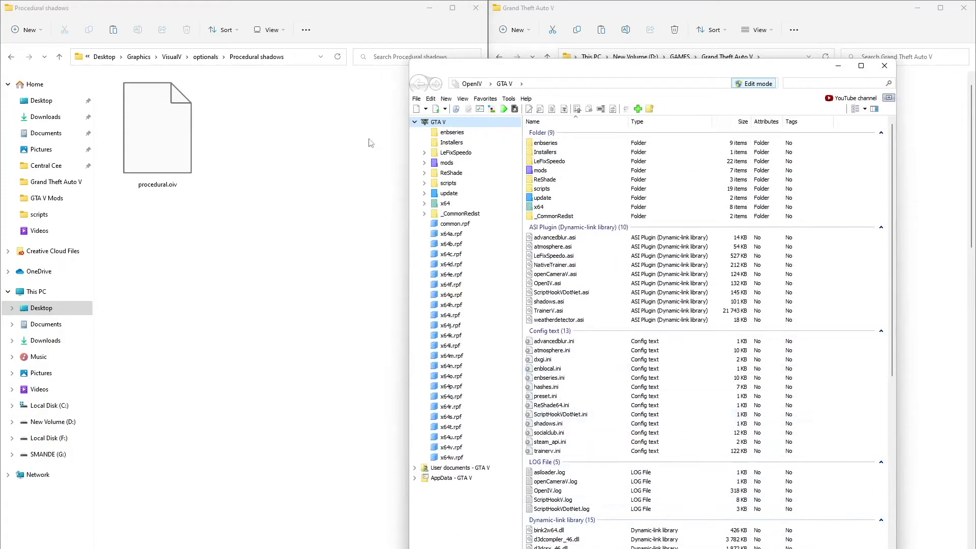
Step: Install procedural.oiv through OpenIV into the mods folder, then return to the optionals list
{"action": "left_click_drag", "start_coordinate": [158, 130], "coordinate": [516, 124]}
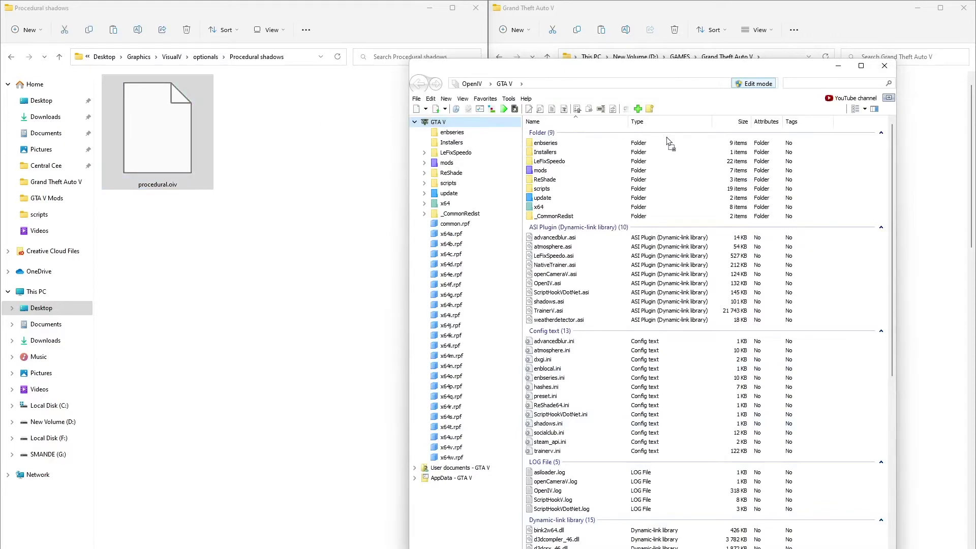
{"action": "left_click_drag", "start_coordinate": [668, 144], "coordinate": [667, 141]}
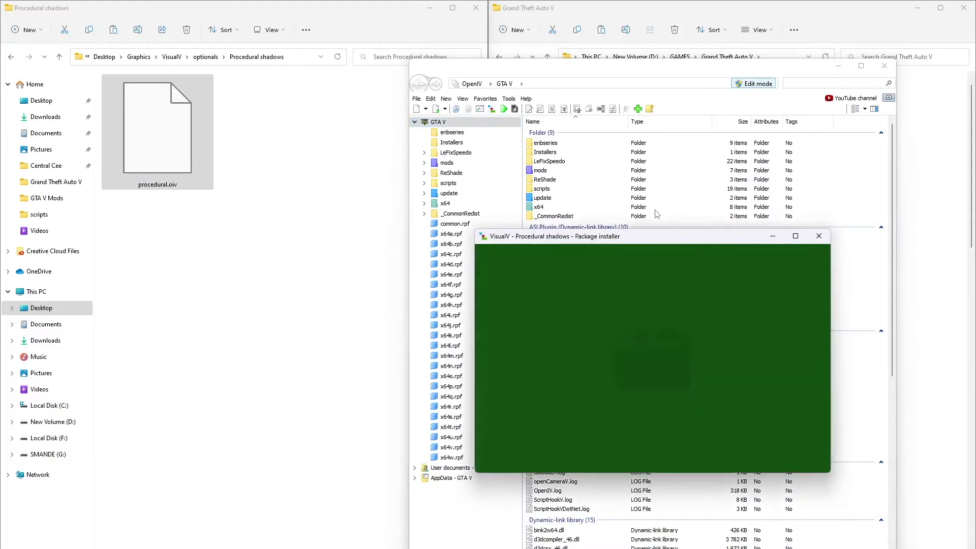
{"action": "left_click", "coordinate": [803, 313]}
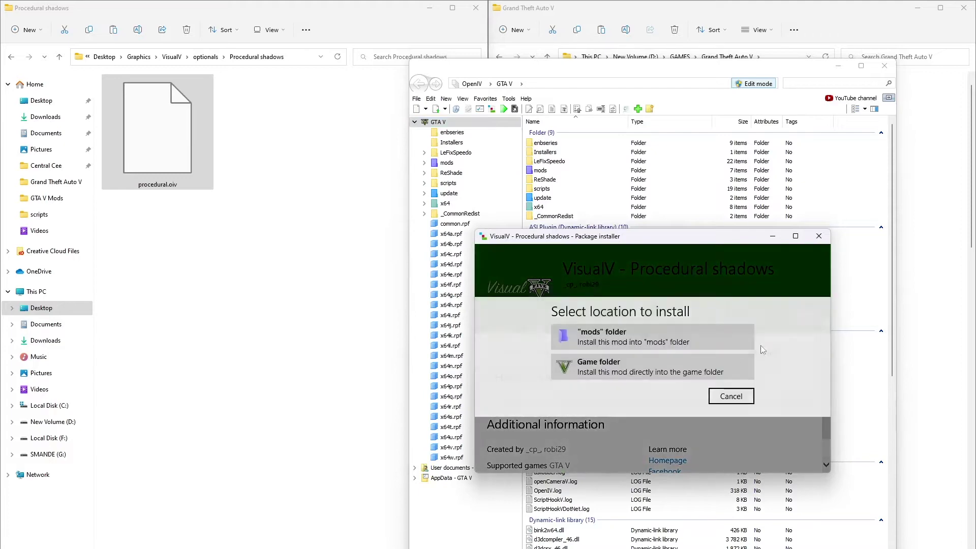
{"action": "left_click", "coordinate": [682, 342]}
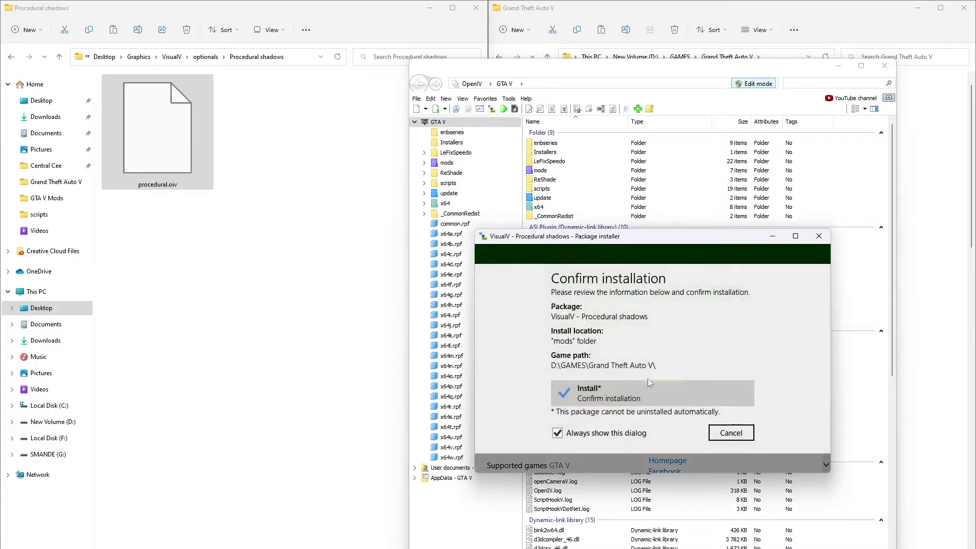
{"action": "left_click", "coordinate": [649, 387]}
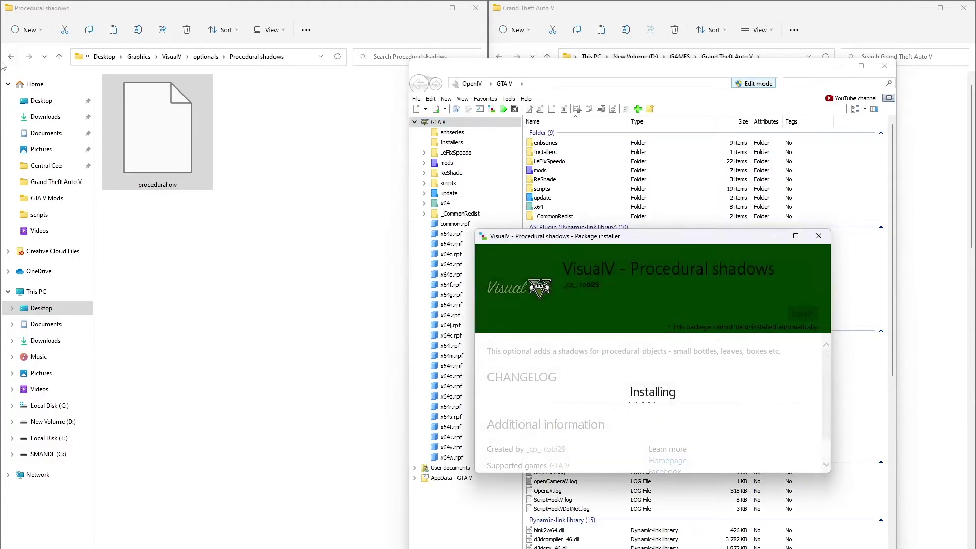
{"action": "left_click", "coordinate": [3, 65]}
{"action": "left_click", "coordinate": [7, 60]}
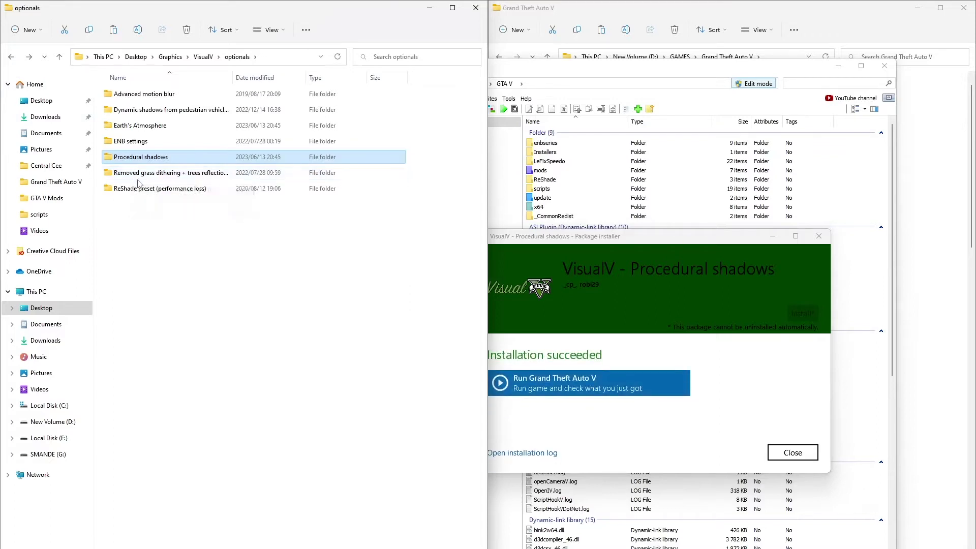
Step: Install grass.oiv from the Removed grass dithering folder into the mods folder via OpenIV
{"action": "scroll", "coordinate": [142, 183], "scroll_direction": "up", "scroll_amount": 3, "text": "ctrl"}
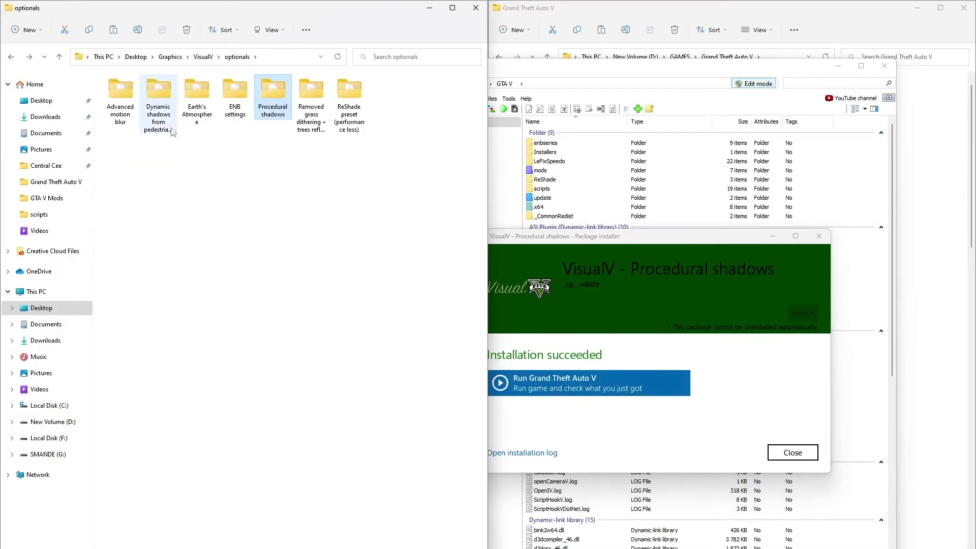
{"action": "scroll", "coordinate": [172, 129], "scroll_direction": "up", "scroll_amount": 2, "text": "ctrl"}
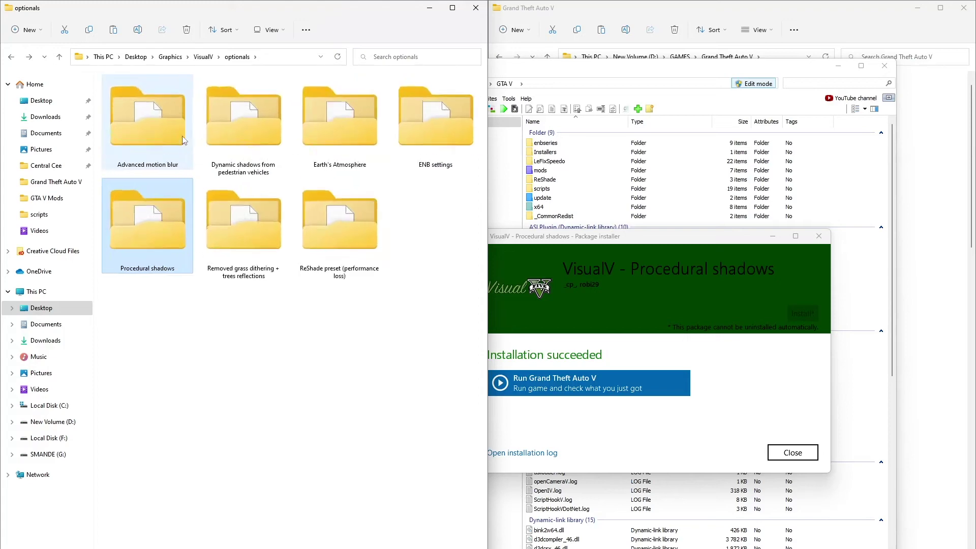
{"action": "scroll", "coordinate": [184, 140], "scroll_direction": "up", "scroll_amount": 1, "text": "ctrl"}
{"action": "scroll", "coordinate": [182, 135], "scroll_direction": "down", "scroll_amount": 1, "text": "ctrl"}
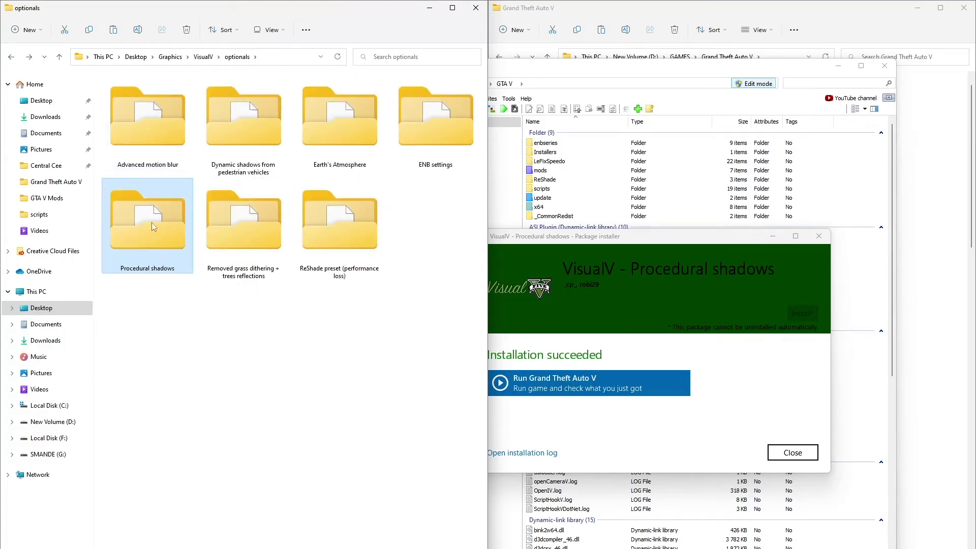
{"action": "double_click", "coordinate": [265, 209]}
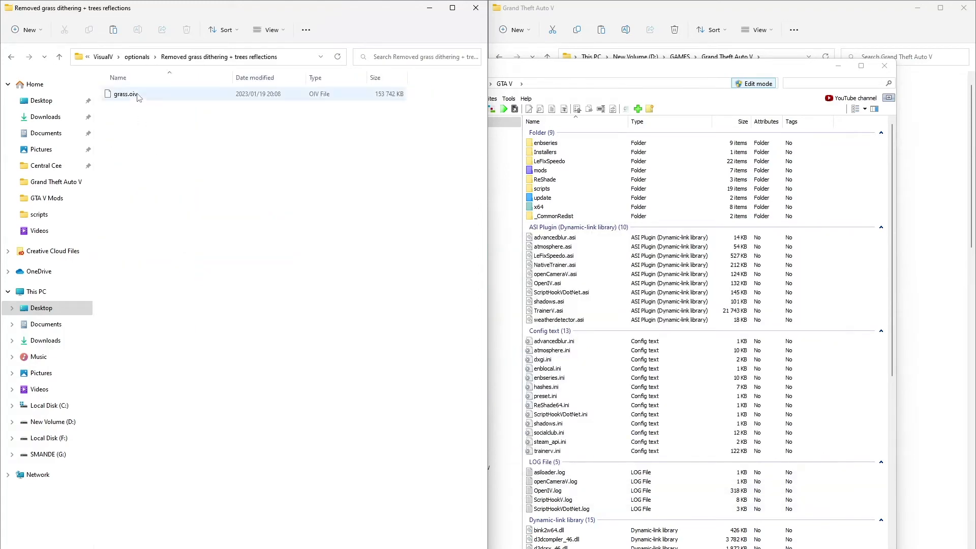
{"action": "left_click", "coordinate": [130, 99]}
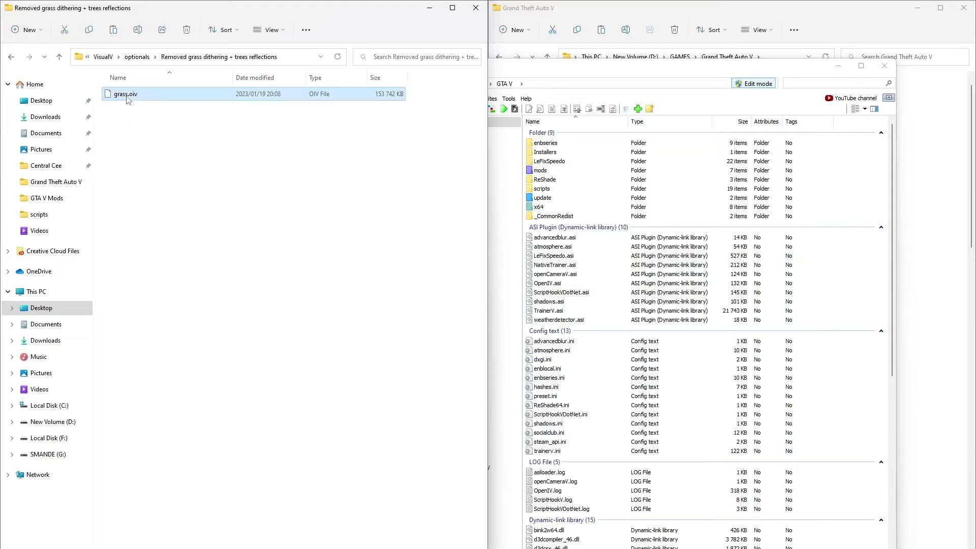
{"action": "left_click_drag", "start_coordinate": [224, 97], "coordinate": [770, 187]}
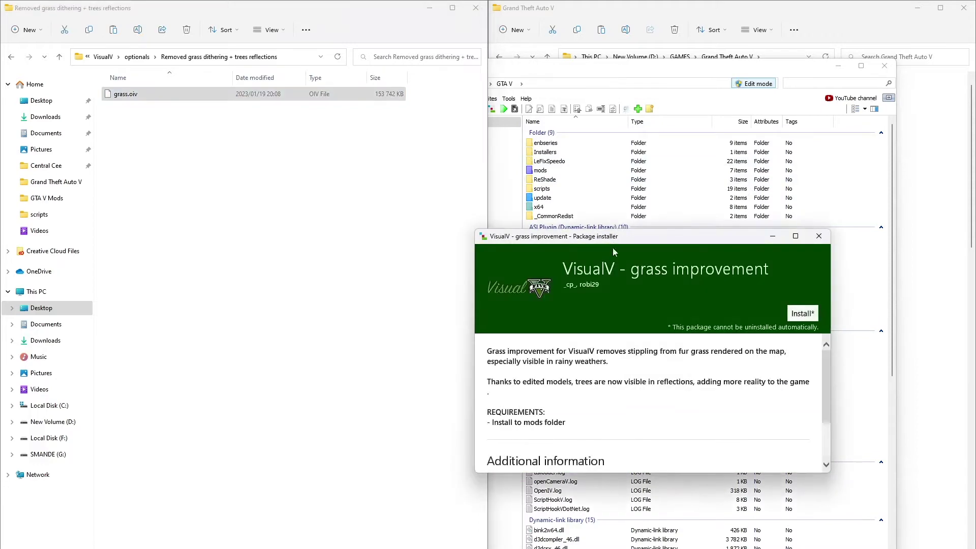
{"action": "left_click", "coordinate": [799, 314]}
{"action": "left_click", "coordinate": [572, 340]}
{"action": "left_click", "coordinate": [598, 392]}
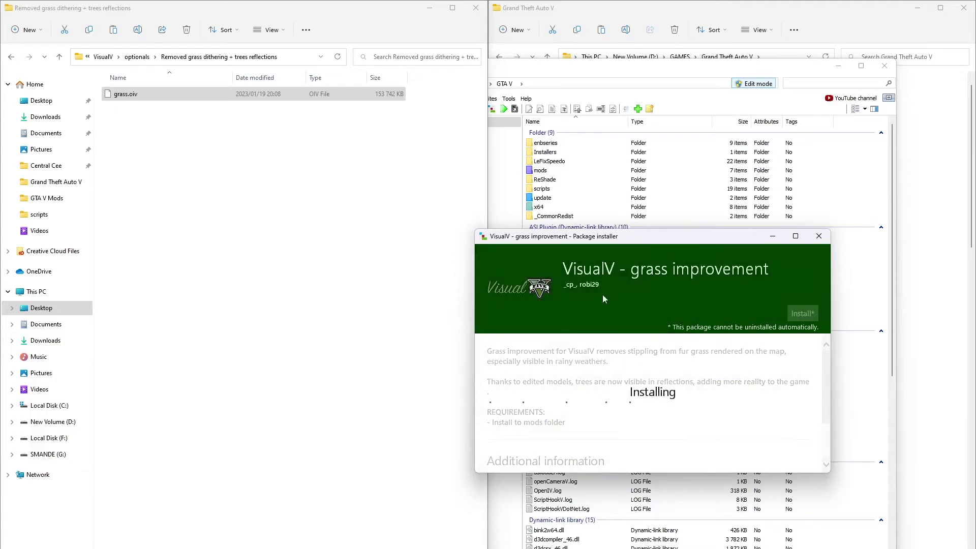
{"action": "left_click", "coordinate": [11, 57]}
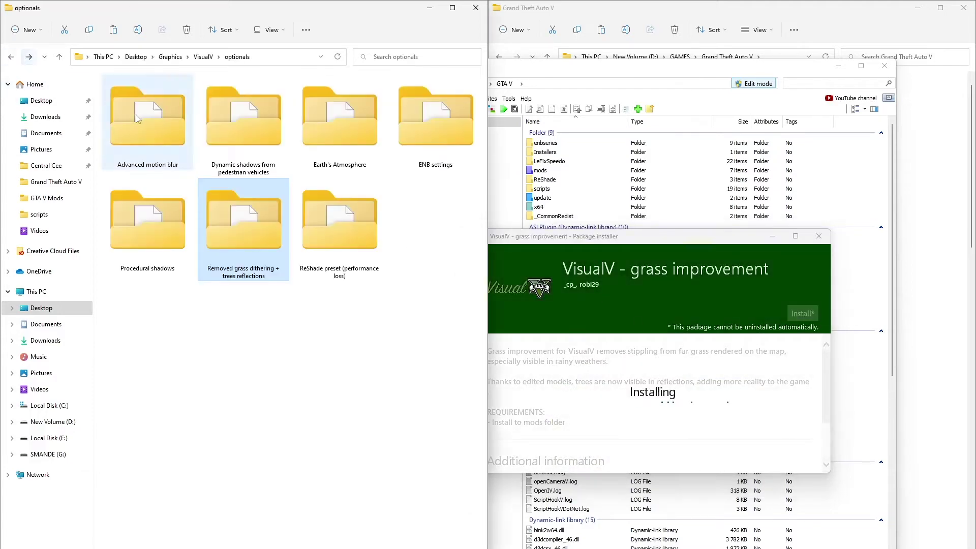
Step: Copy all 'ReShade preset (performance loss)' items into the game folder, overwriting existing files
{"action": "double_click", "coordinate": [356, 233]}
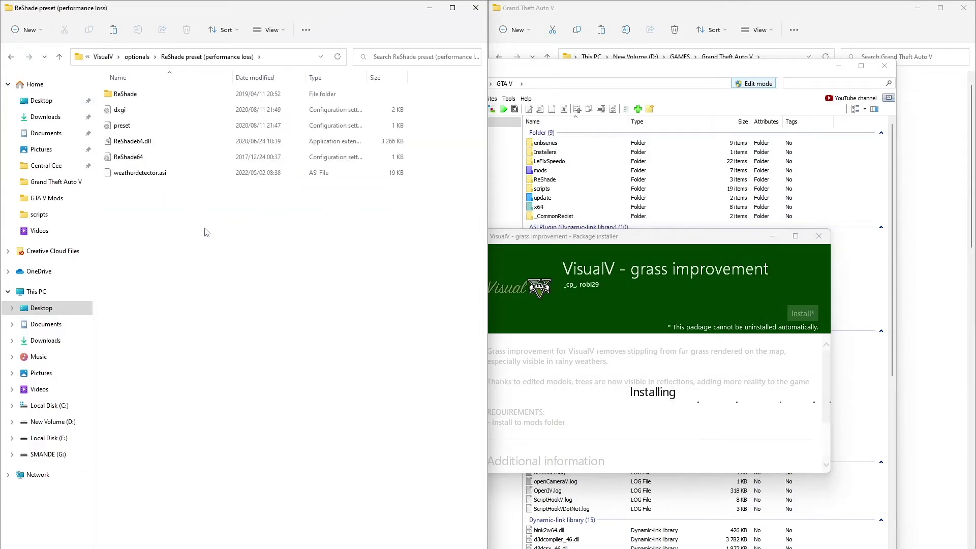
{"action": "left_click_drag", "start_coordinate": [186, 233], "coordinate": [200, 95]}
{"action": "left_click_drag", "start_coordinate": [305, 142], "coordinate": [897, 192]}
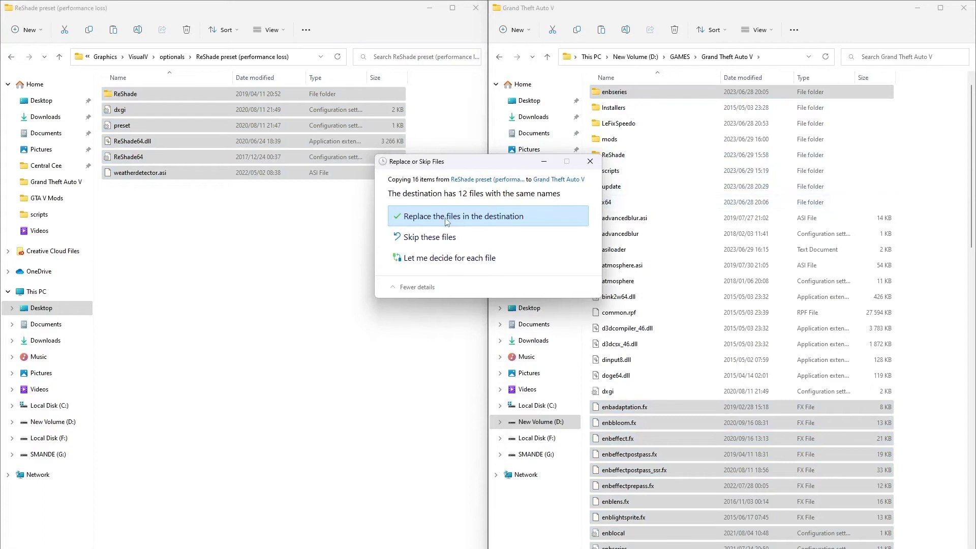
{"action": "left_click", "coordinate": [447, 218]}
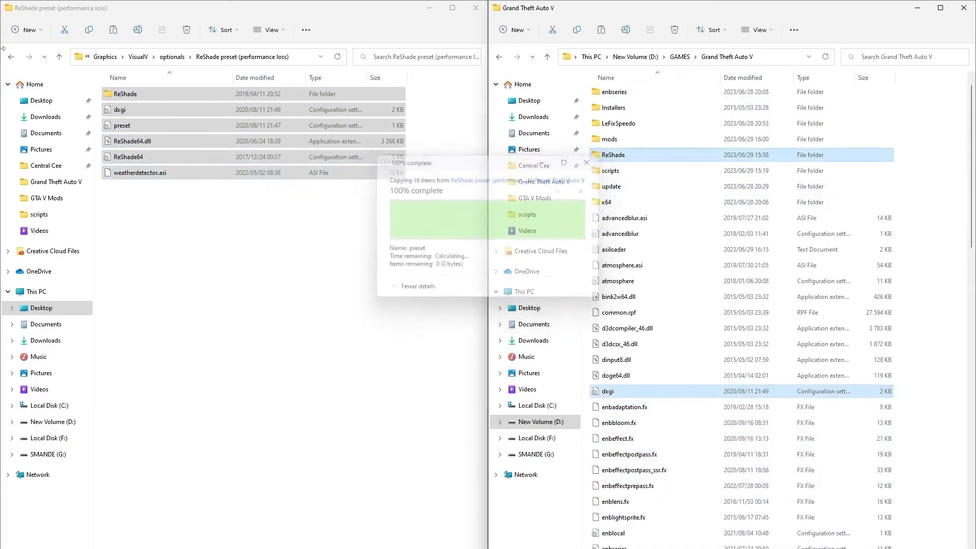
{"action": "left_click", "coordinate": [11, 57]}
{"action": "left_click", "coordinate": [10, 57]}
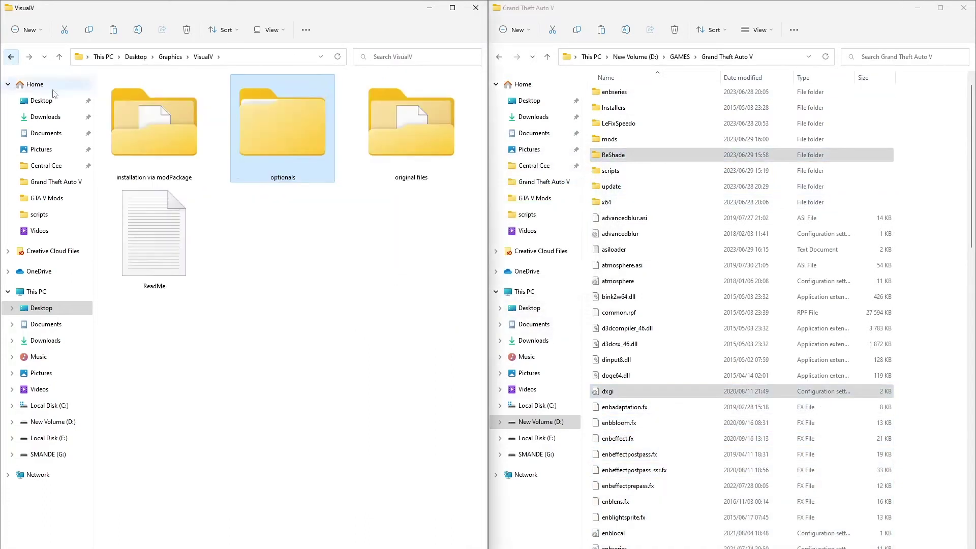
Step: Install the VisualV.oiv package from 'installation via modPackage' into the mods folder with OpenIV
{"action": "double_click", "coordinate": [155, 122]}
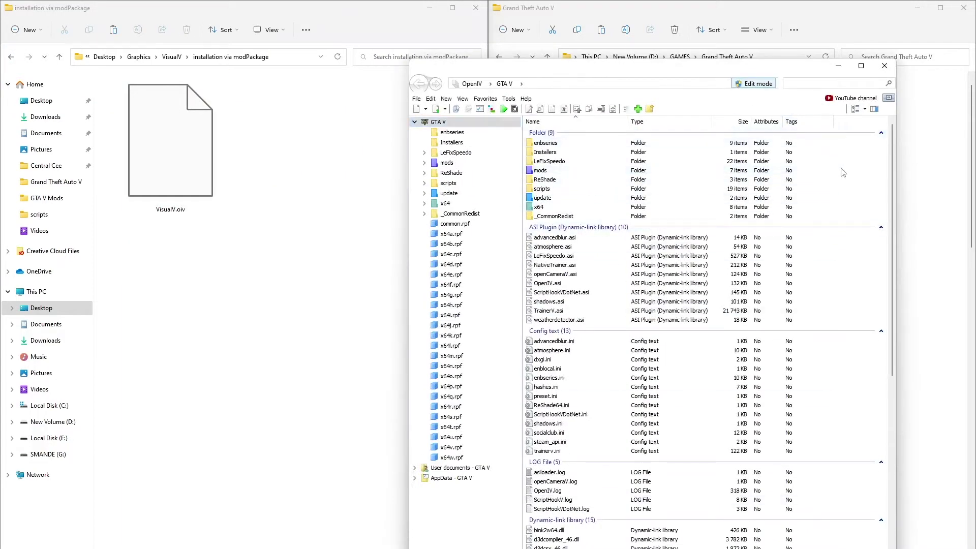
{"action": "left_click_drag", "start_coordinate": [284, 210], "coordinate": [763, 230]}
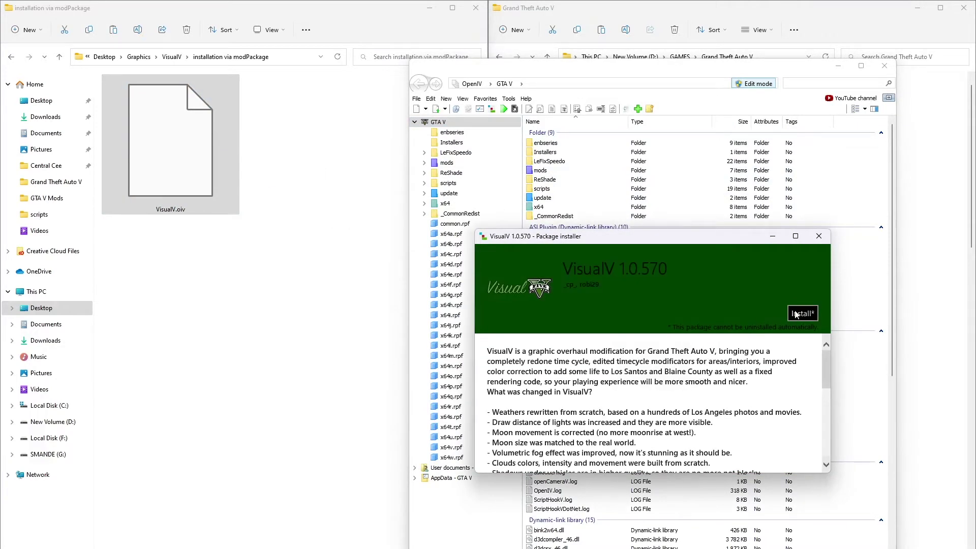
{"action": "left_click", "coordinate": [789, 318]}
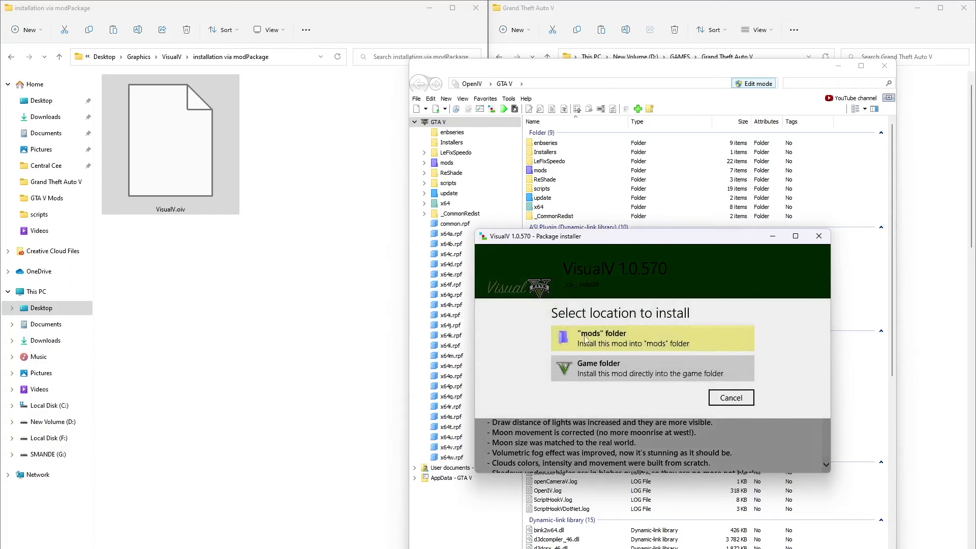
{"action": "left_click", "coordinate": [584, 340]}
{"action": "left_click", "coordinate": [614, 403]}
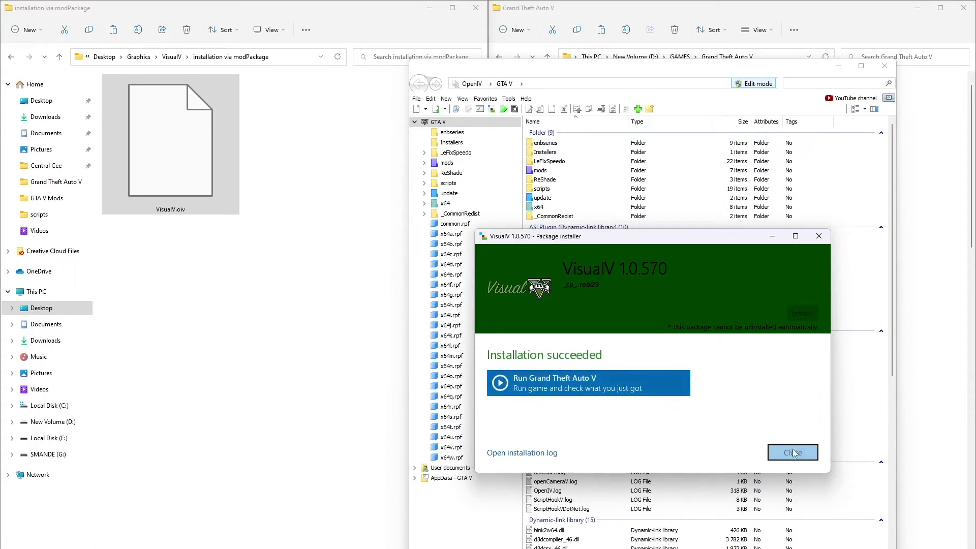
{"action": "left_click", "coordinate": [793, 453]}
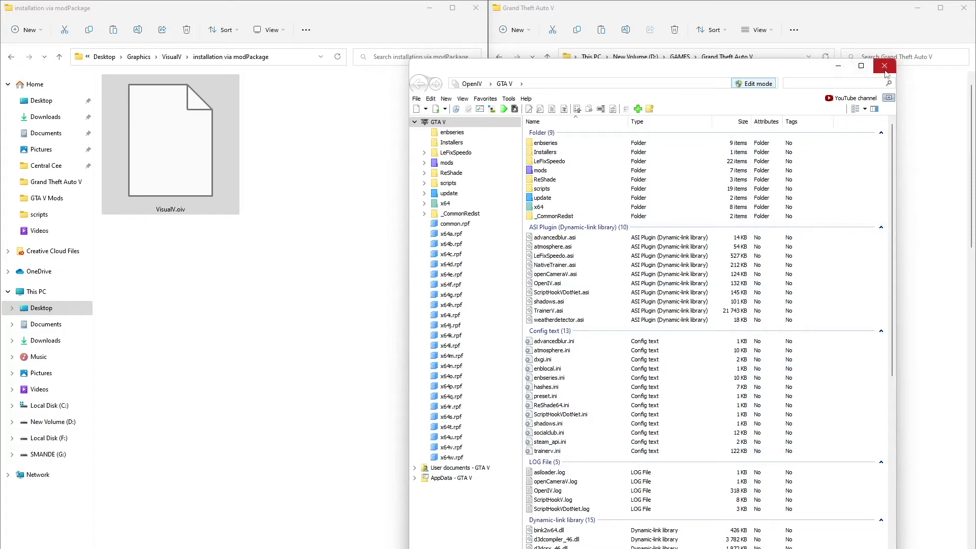
Step: Close OpenIV, refresh the Grand Theft Auto V folder and start the game via GTAVLauncher
{"action": "left_click", "coordinate": [885, 67]}
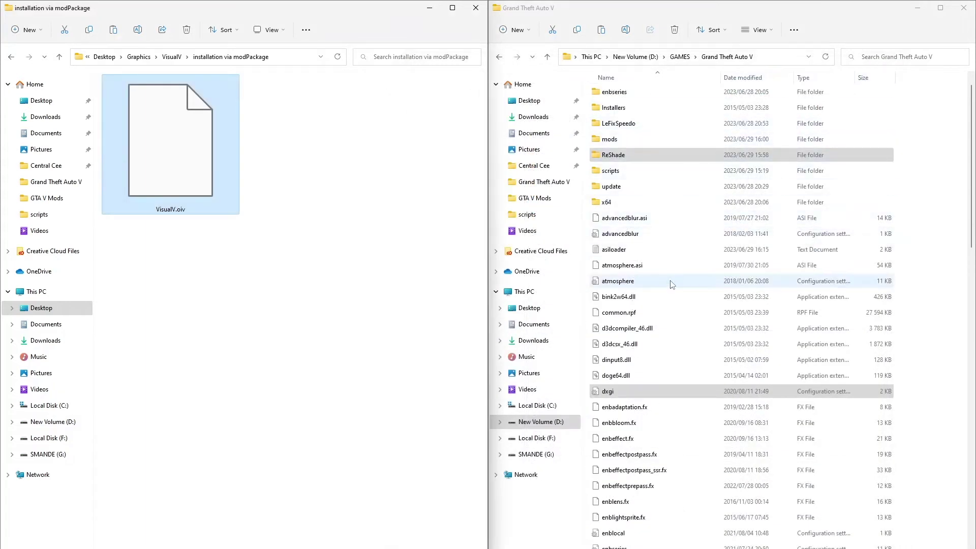
{"action": "right_click", "coordinate": [944, 276]}
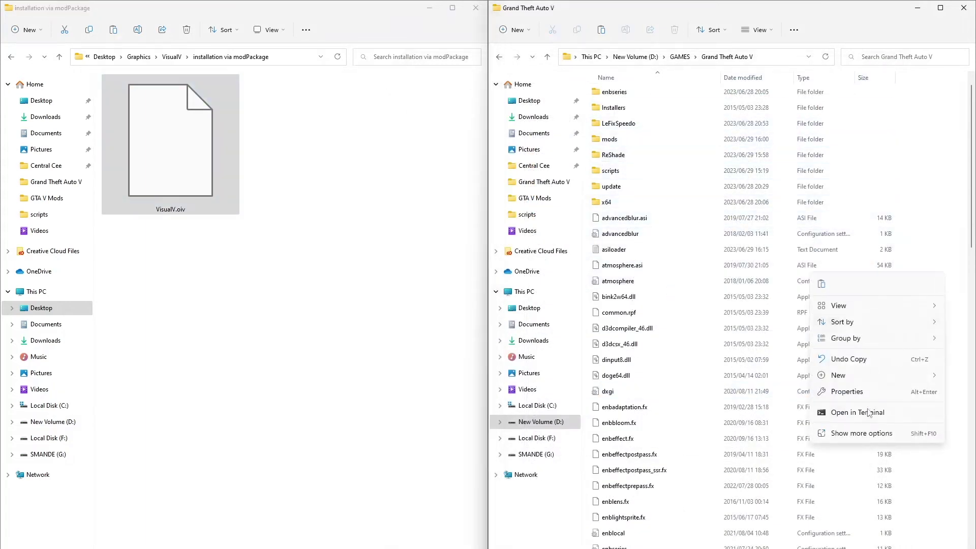
{"action": "left_click", "coordinate": [860, 433]}
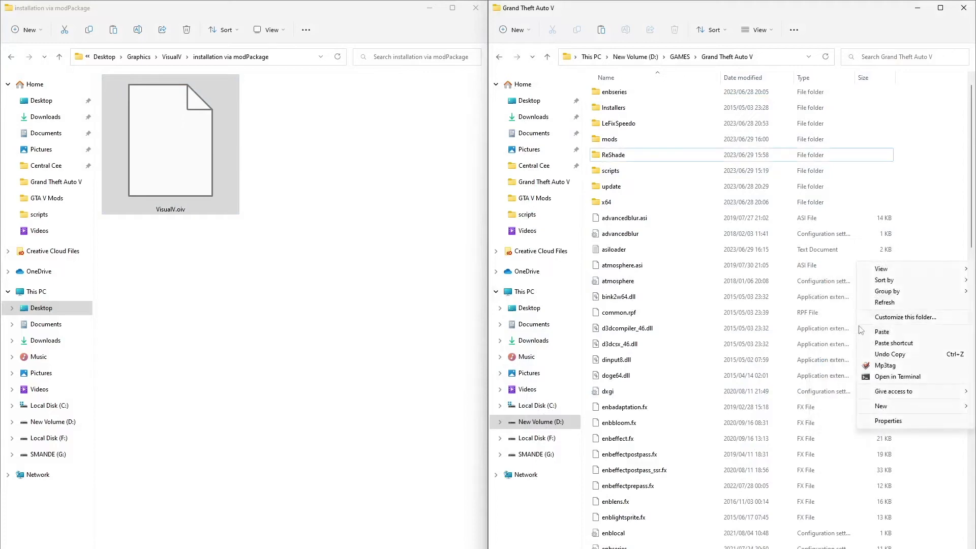
{"action": "left_click", "coordinate": [892, 304]}
{"action": "scroll", "coordinate": [892, 305], "scroll_direction": "down", "scroll_amount": 3}
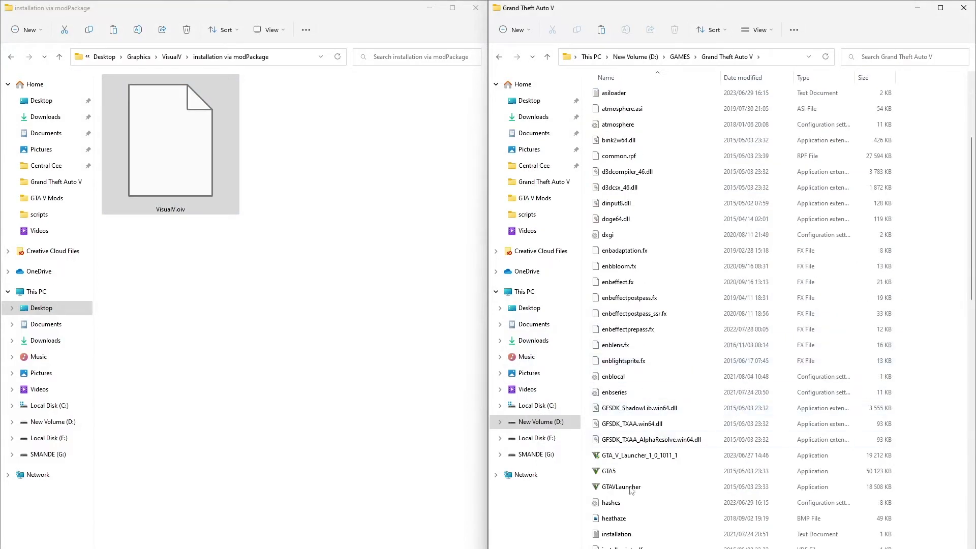
{"action": "double_click", "coordinate": [620, 486]}
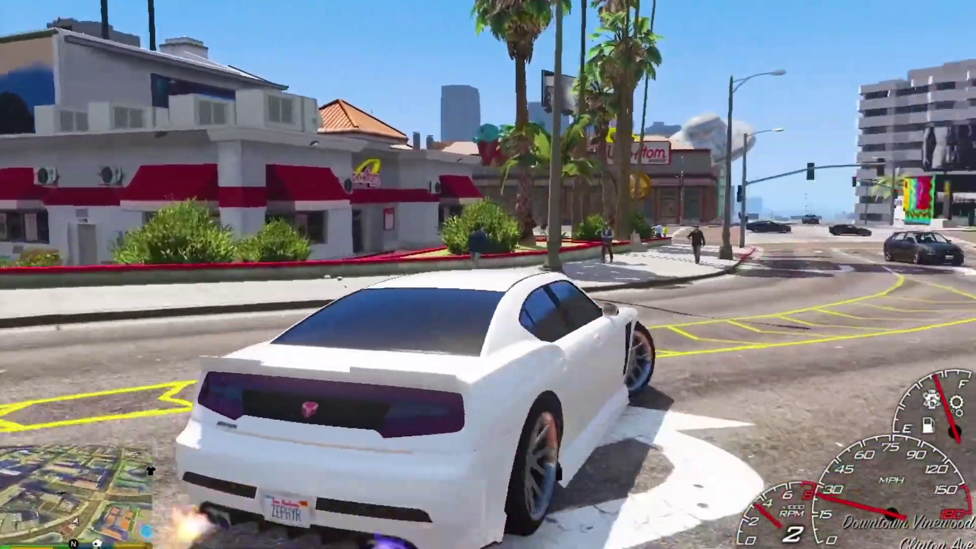
Step: Steer the white car left onto the road, right onto the sidewalk, then left along it
{"action": "key", "text": "a"}
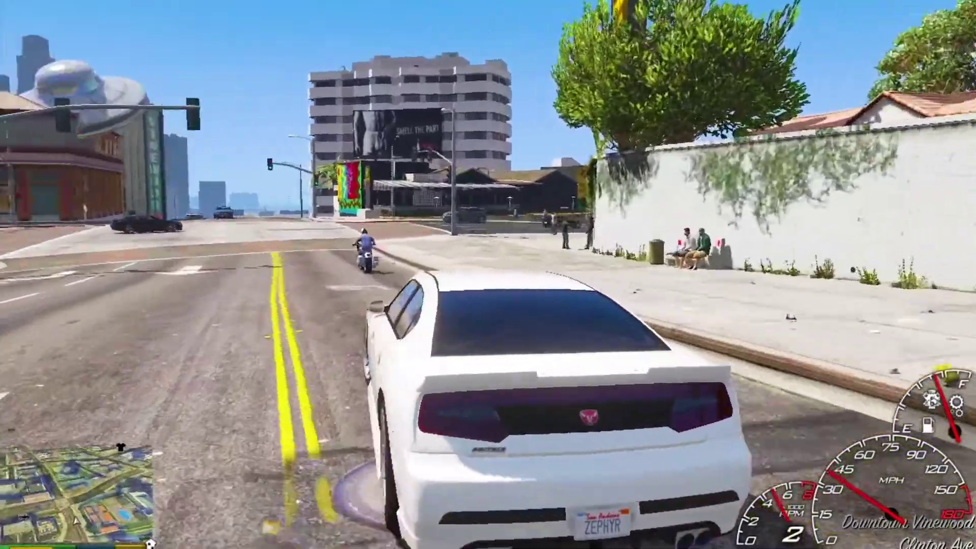
{"action": "key", "text": "d"}
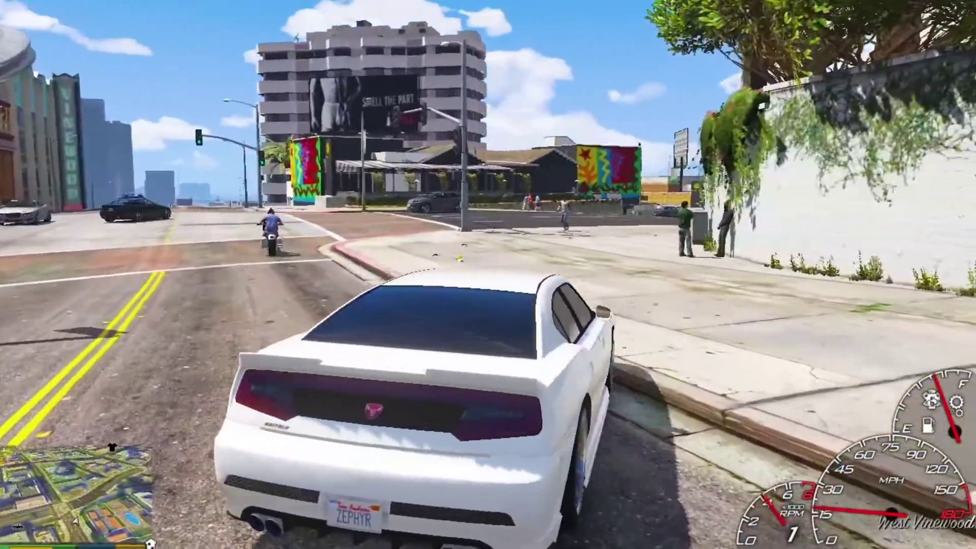
{"action": "key", "text": "a"}
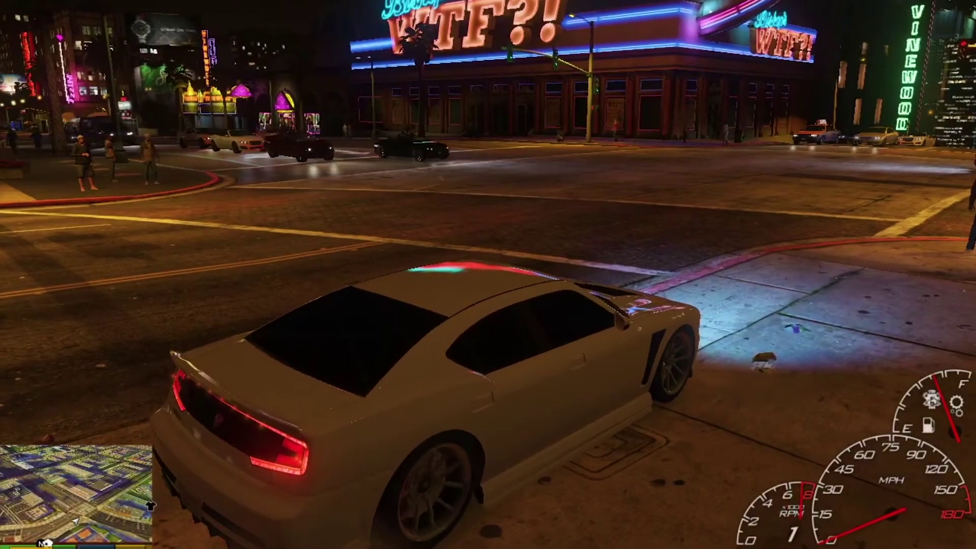
Step: Swing the camera to the car's side to show it among neon-lit Vinewood streets at night
{"action": "key", "text": "a"}
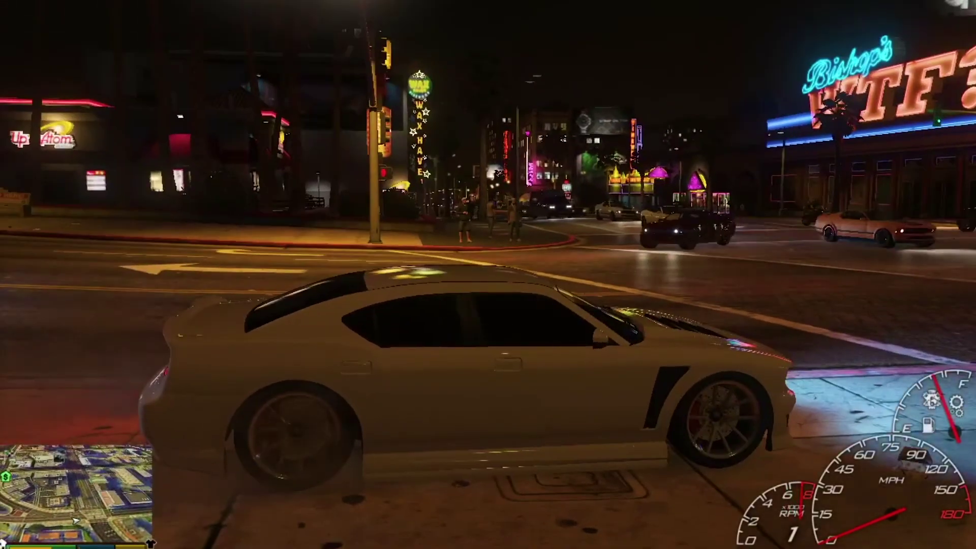